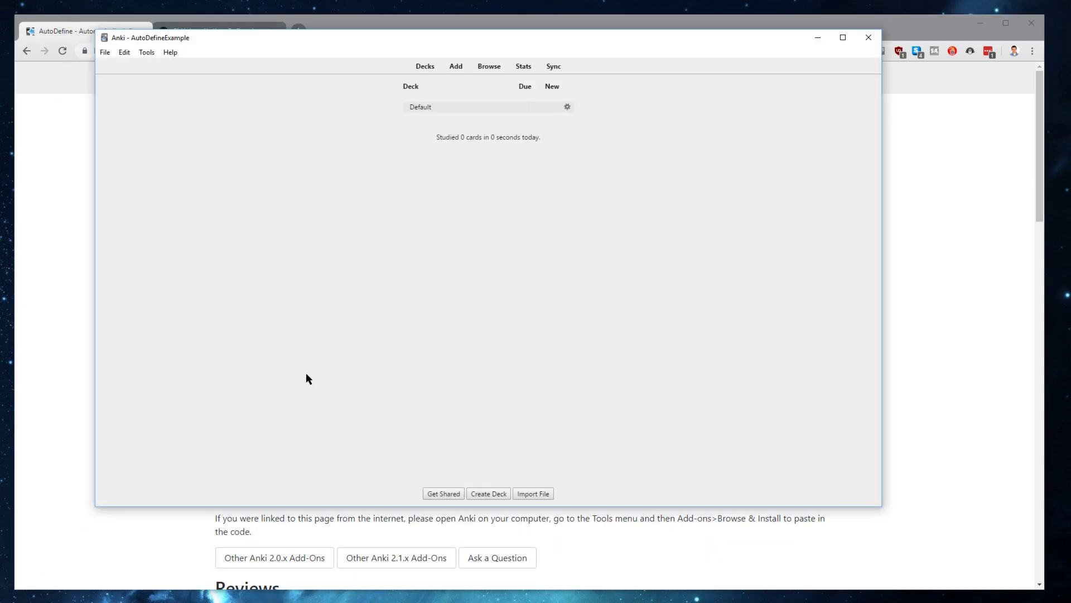
click(56, 313)
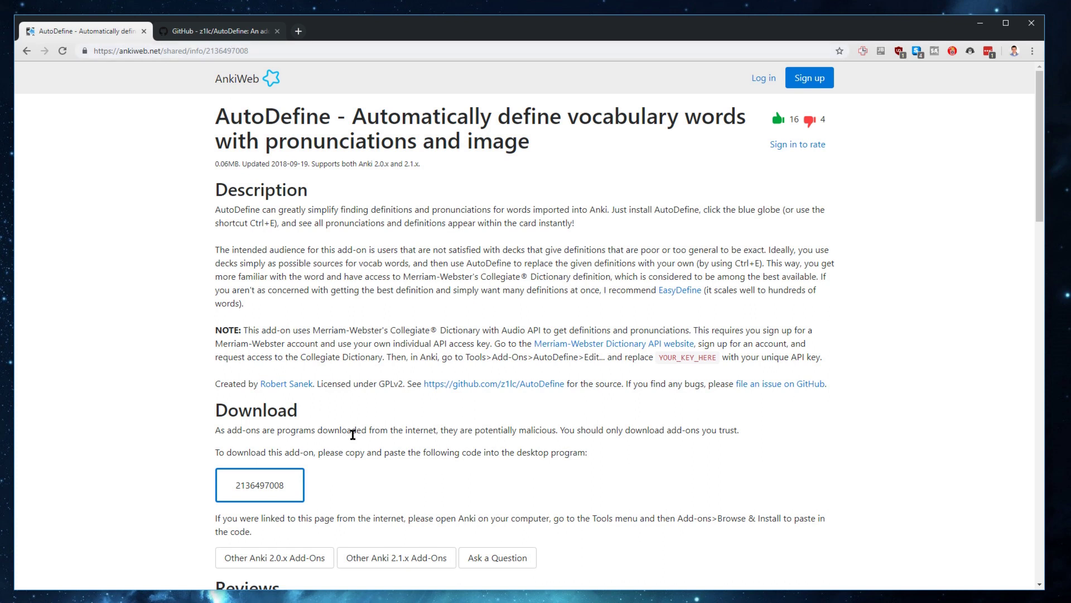
double_click(262, 484)
right_click(257, 482)
click(271, 490)
click(253, 480)
drag(198, 480, 285, 484)
click(293, 489)
key(alt+Tab)
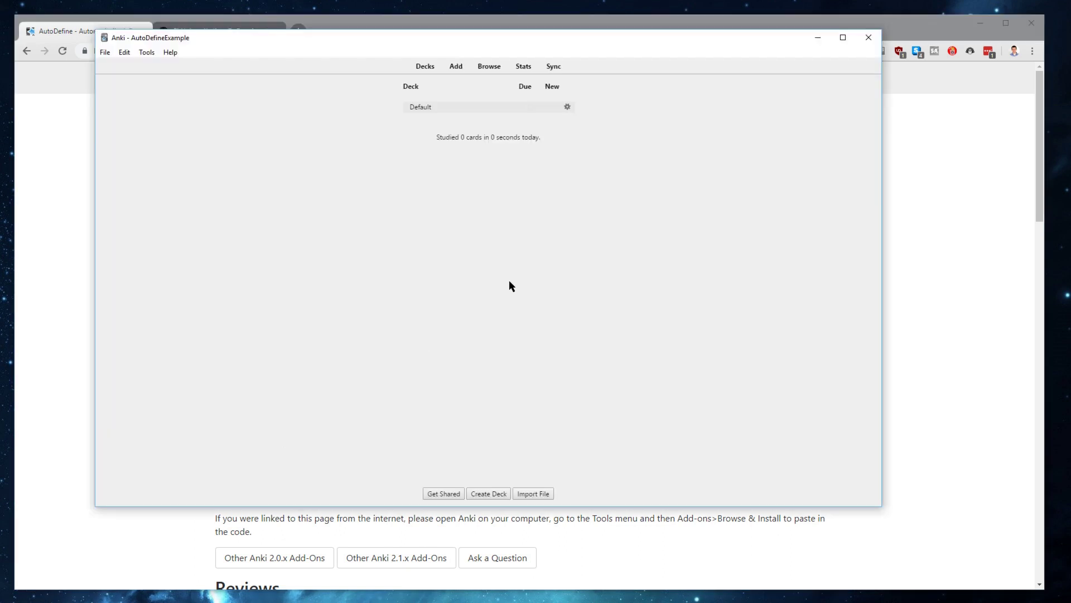
click(148, 53)
click(177, 136)
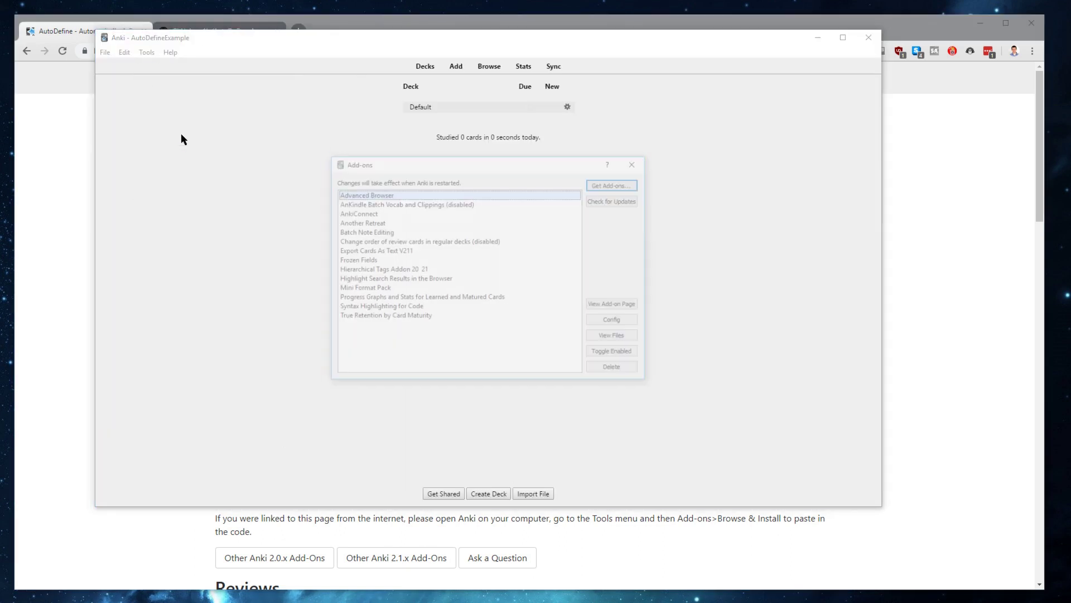
click(616, 184)
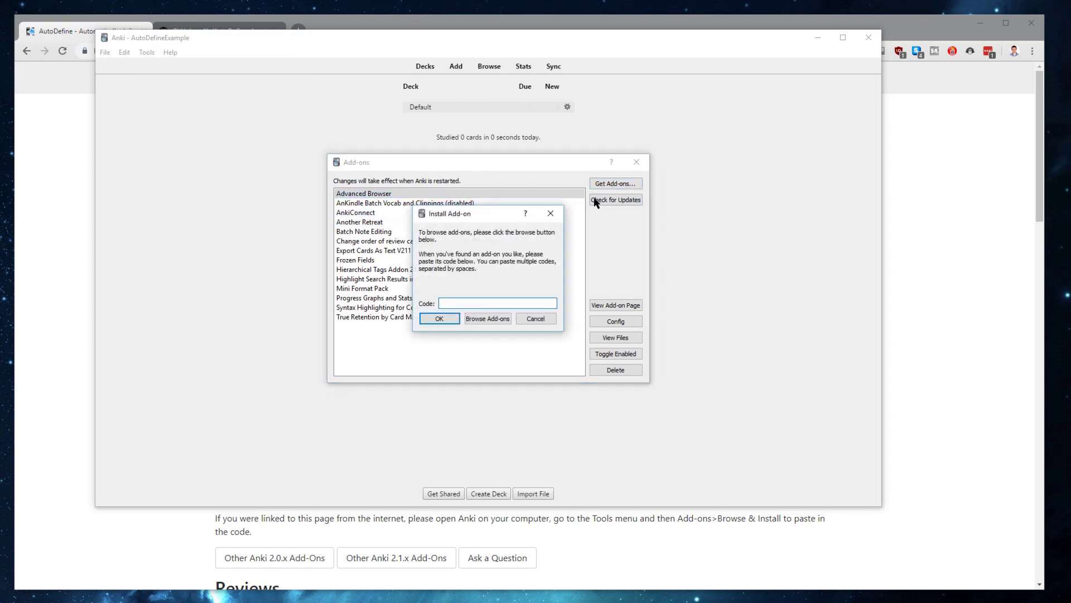
right_click(450, 303)
click(479, 359)
click(439, 318)
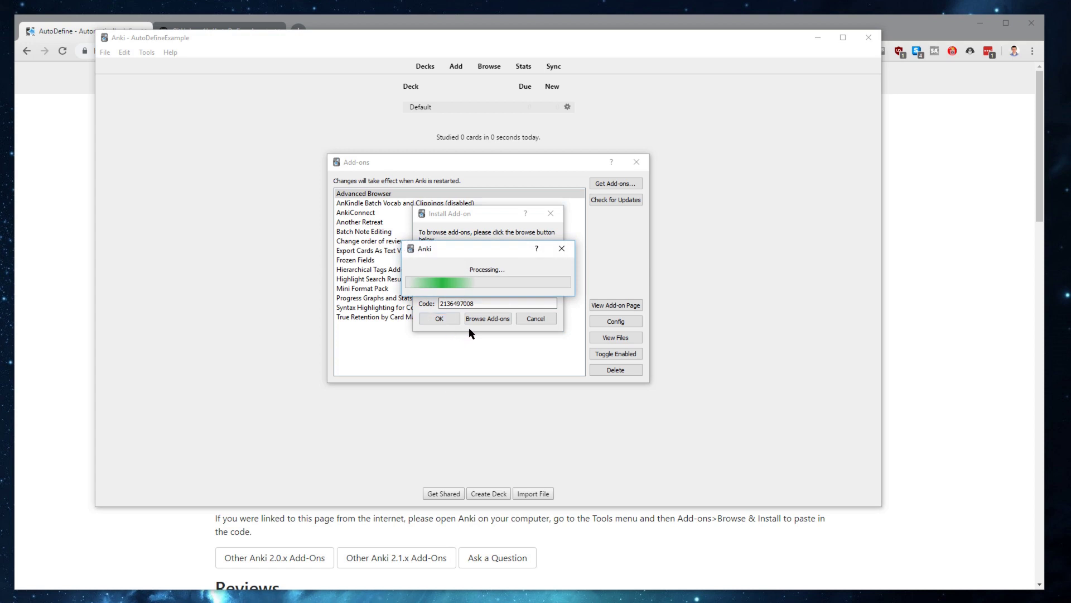
click(637, 162)
click(869, 37)
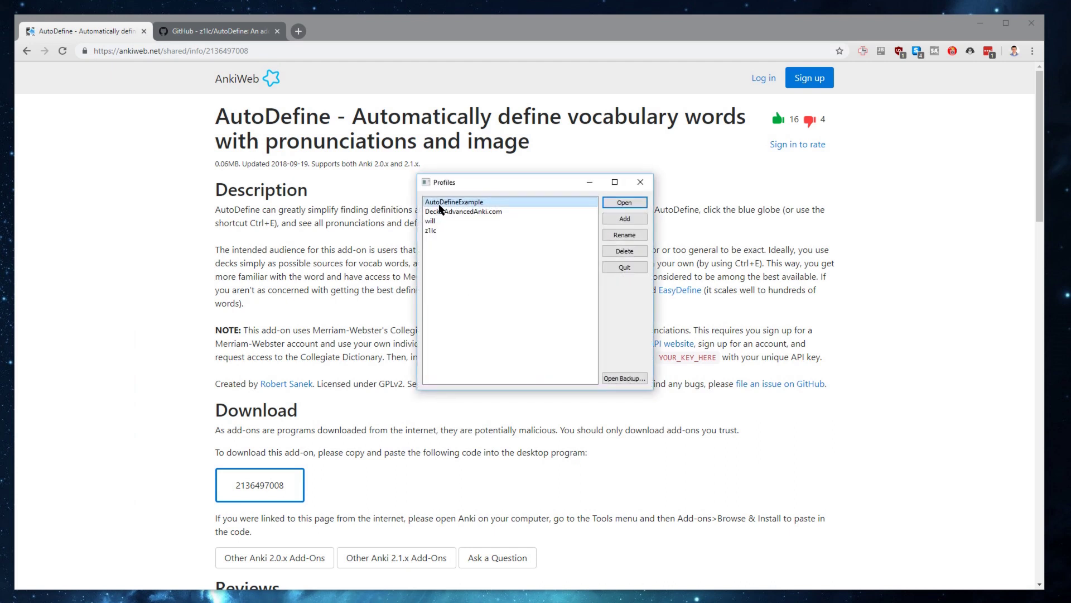
In the AutoDefineExample profile, add a card with 'basketball' on the front and run AutoDefine
double_click(439, 206)
key(a)
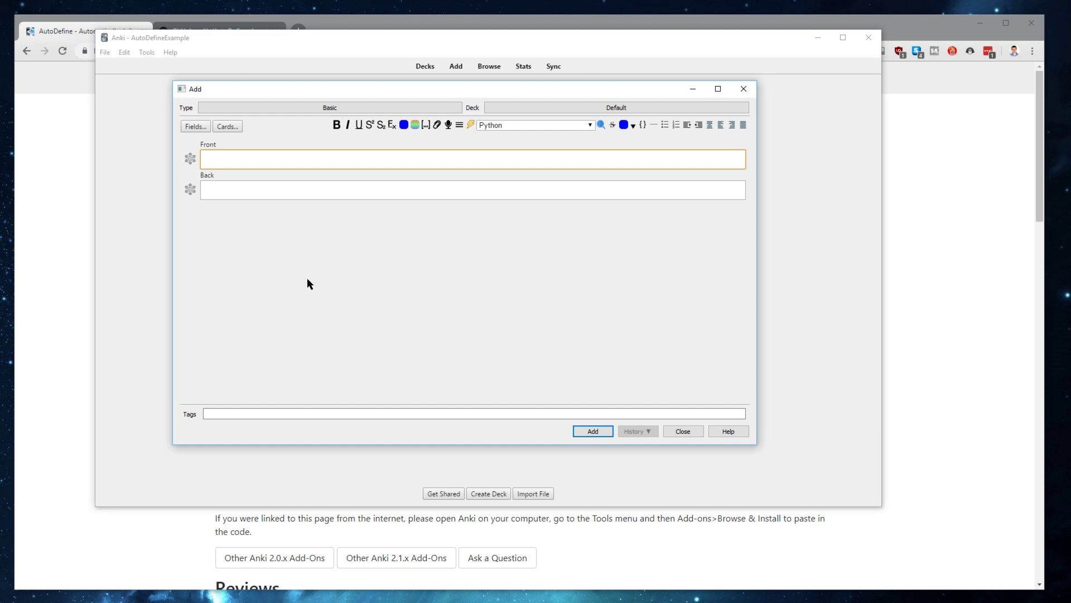
text(basketball)
click(601, 125)
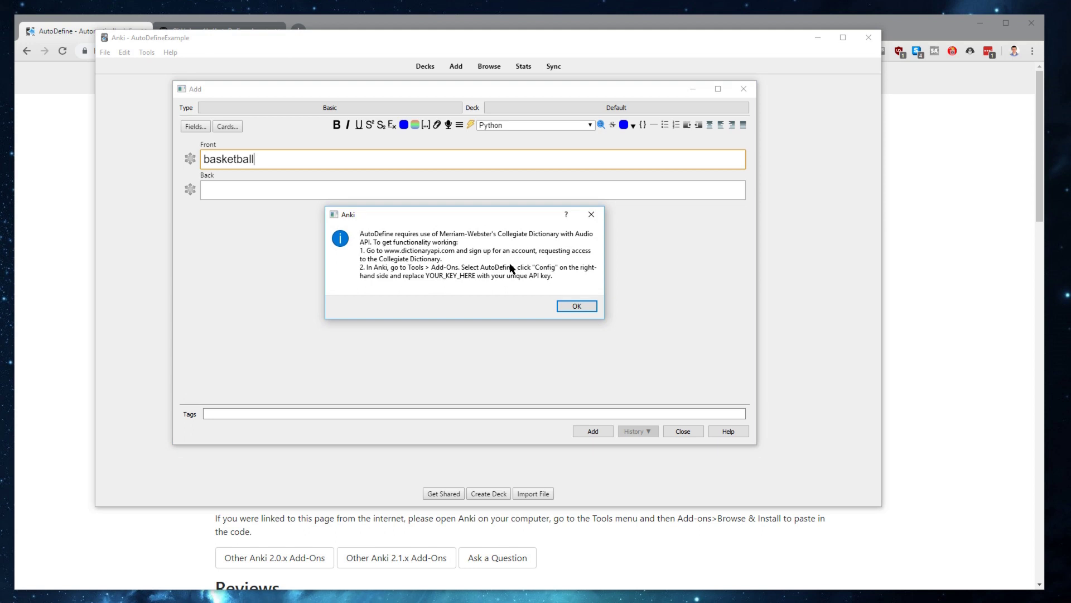
Go to dictionaryapi.com from the notice and scroll through the developer Register form
click(576, 306)
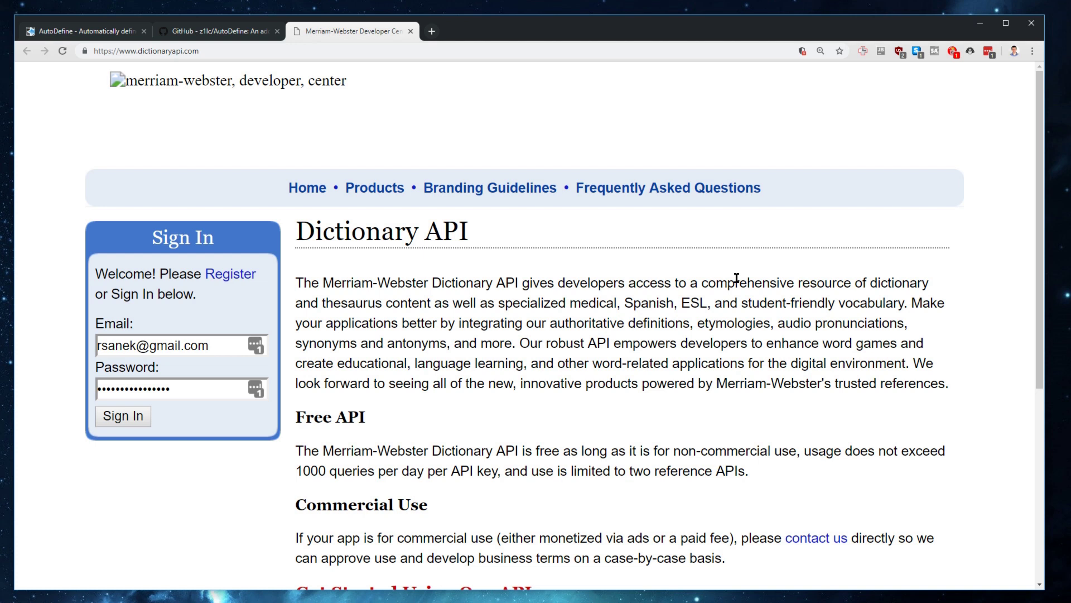
click(225, 280)
scroll(498, 352, down, 5)
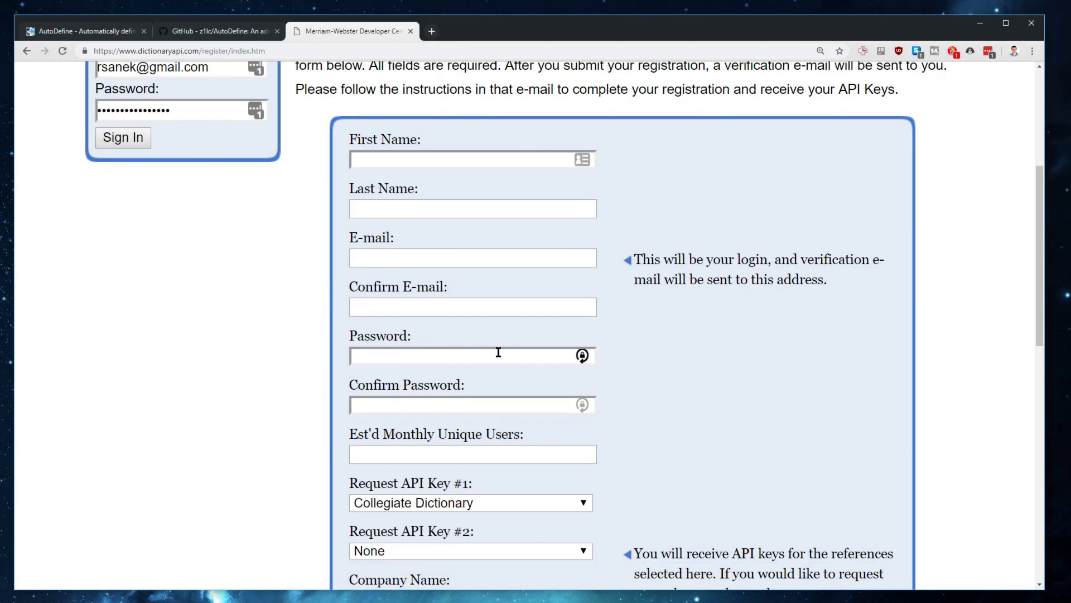
scroll(498, 352, down, 9)
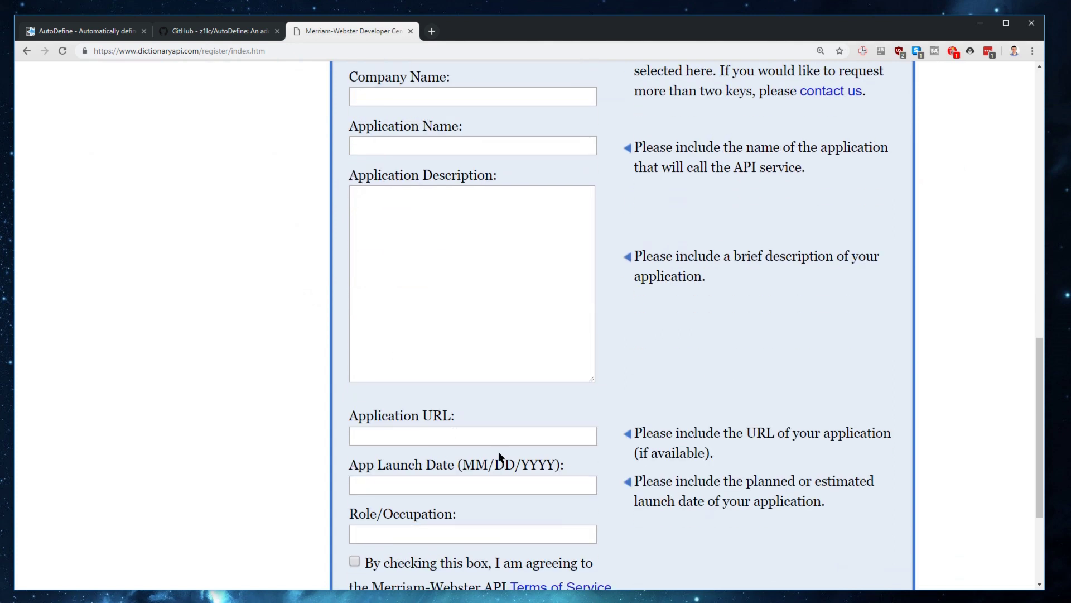
scroll(500, 456, down, 3)
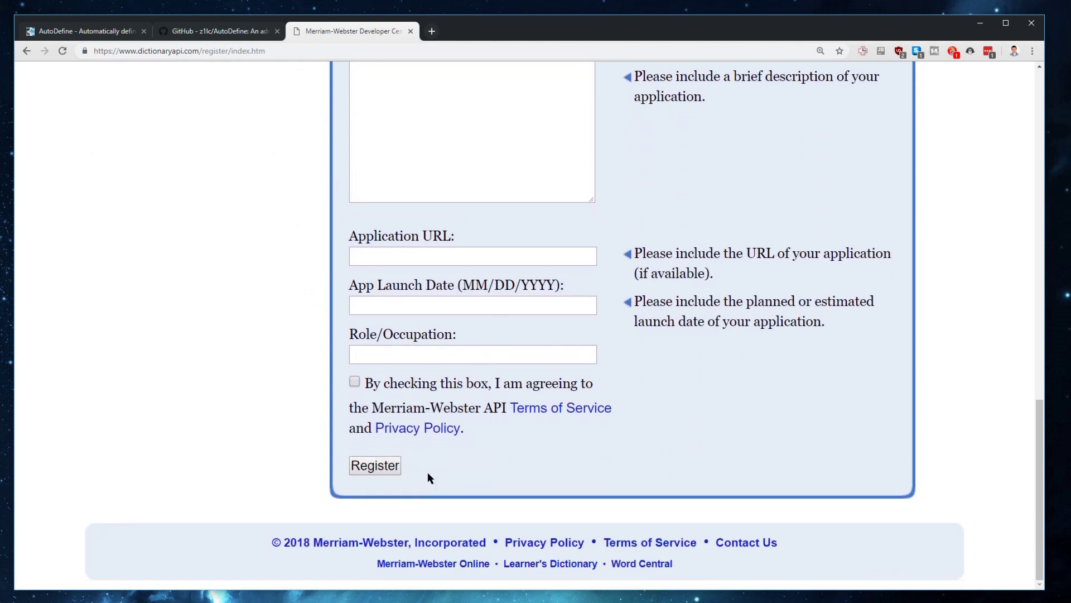
scroll(436, 225, up, 17)
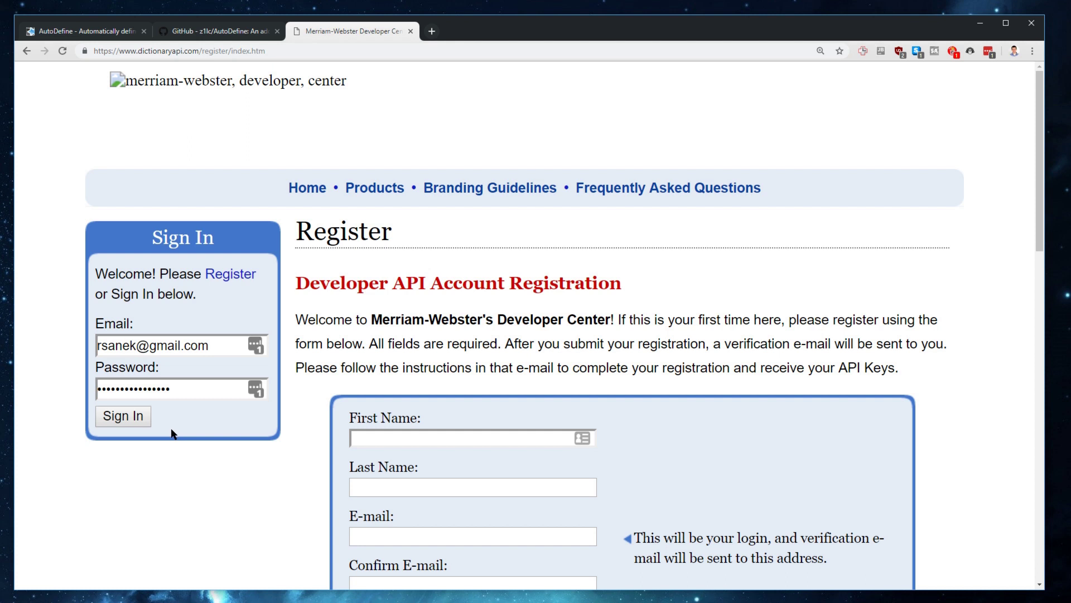
Sign in to the Merriam-Webster developer account and copy the Dictionary key from My Keys
click(137, 416)
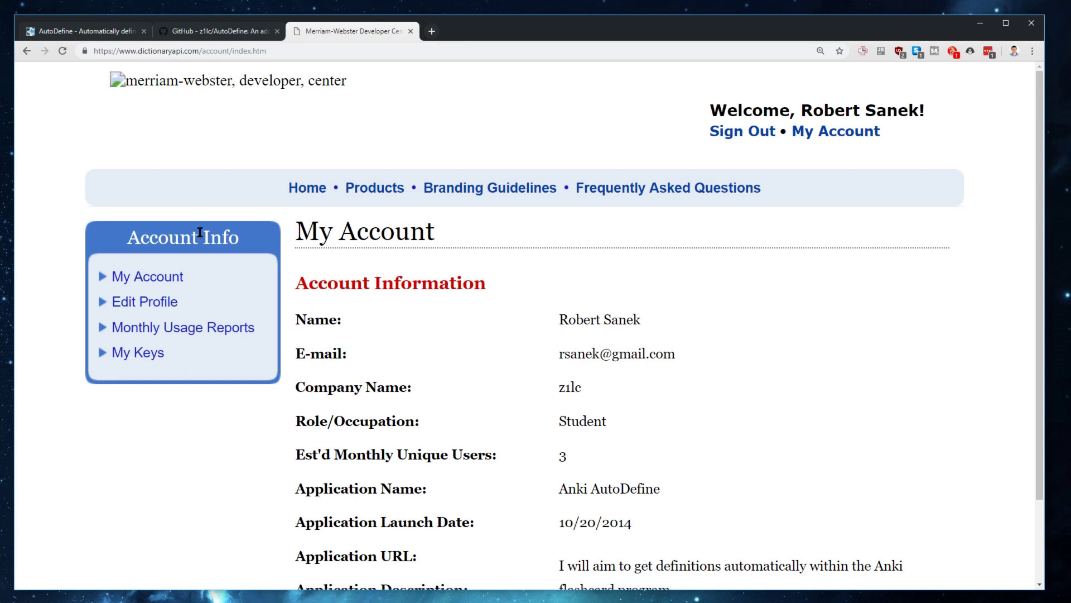
click(139, 358)
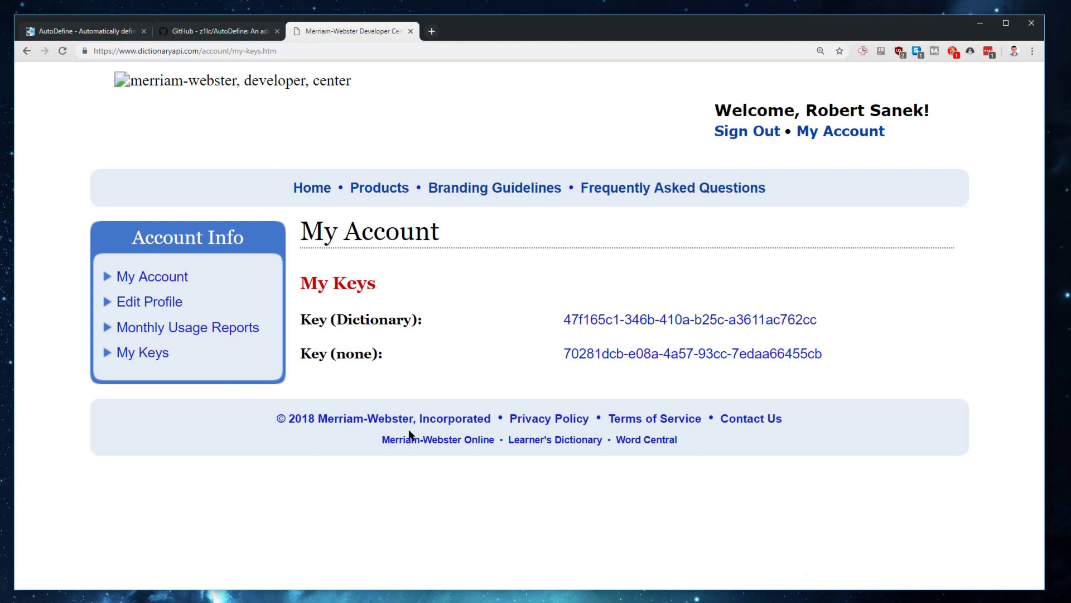
drag(831, 319, 641, 311)
click(305, 319)
click(503, 320)
drag(834, 322, 566, 318)
right_click(591, 326)
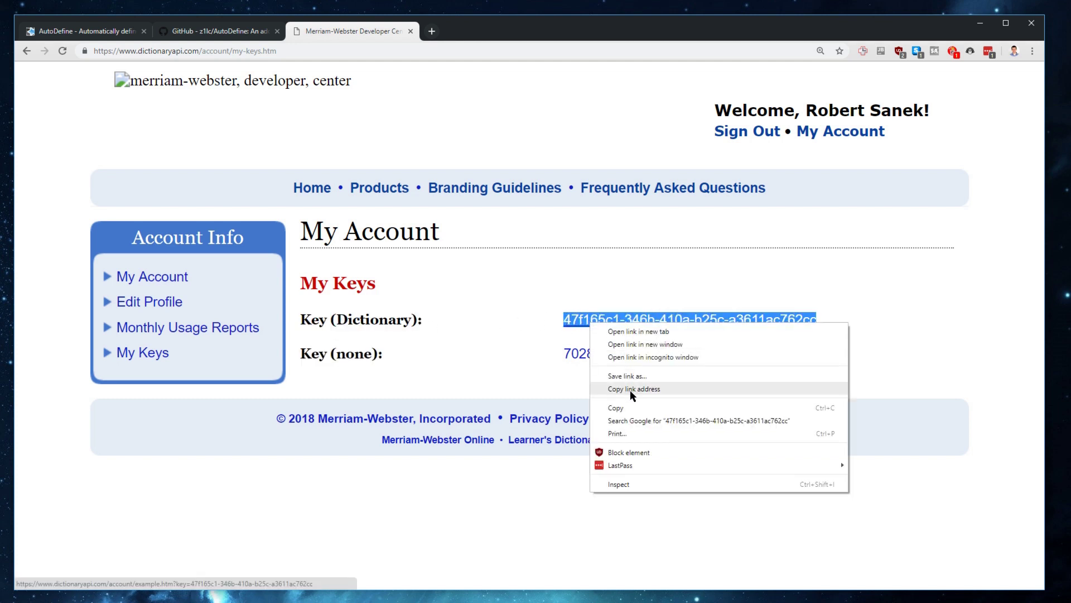
click(631, 403)
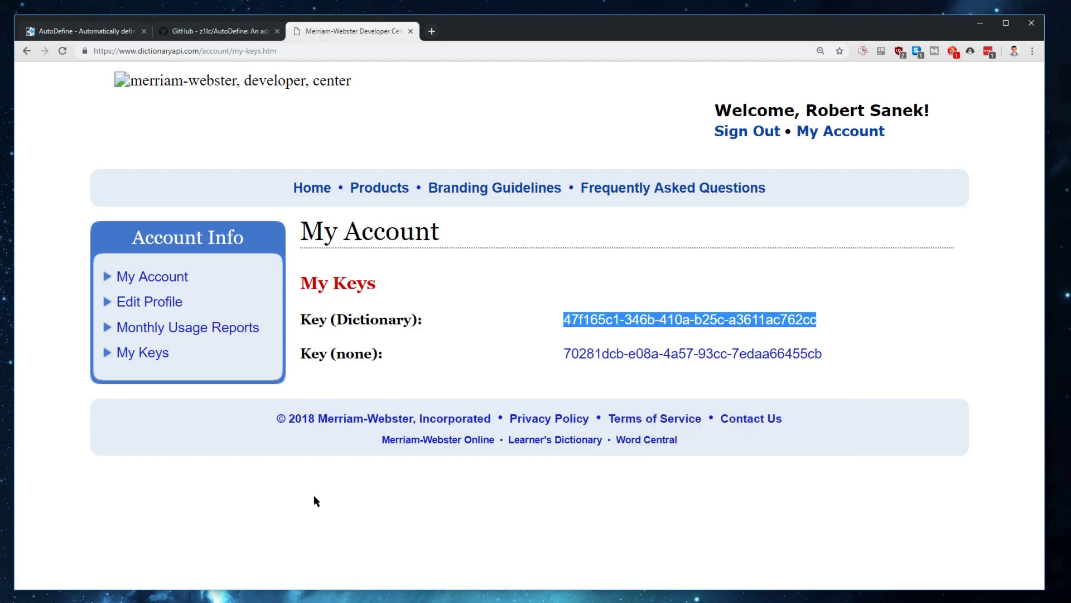
Discard the unfinished basketball card in Anki and return to the main window
key(alt+Tab)
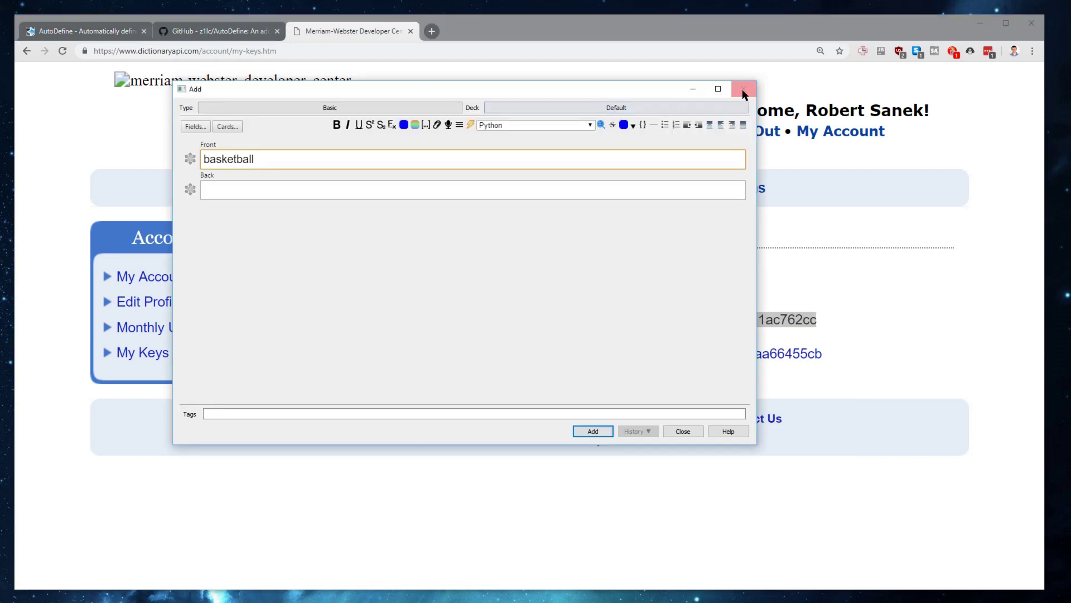
click(743, 89)
key(Return)
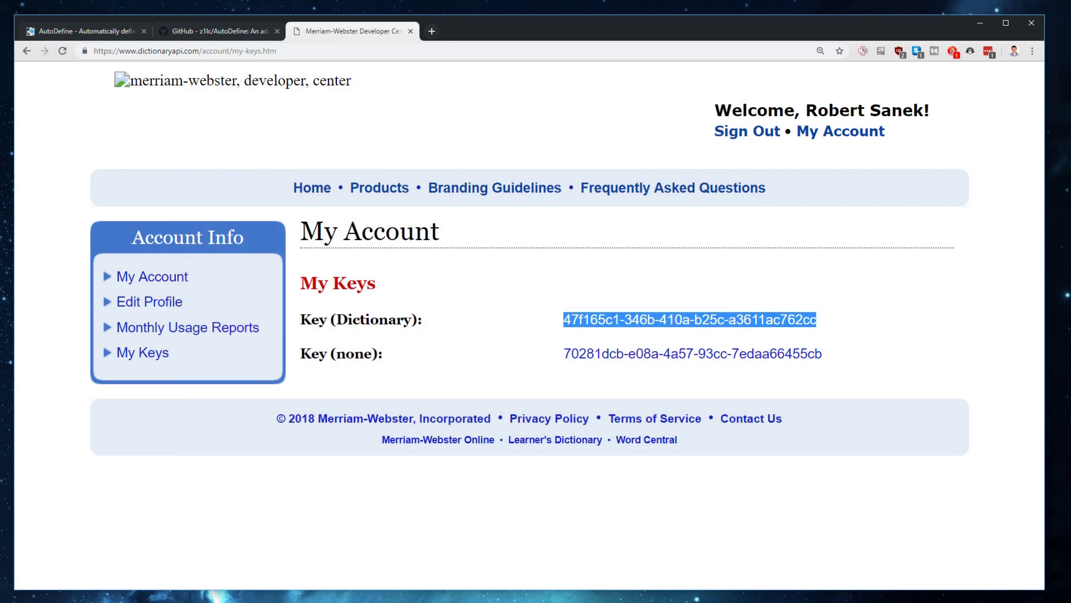
key(alt+Tab)
Open the AutoDefine add-on's Config from Tools > Add-ons
click(153, 55)
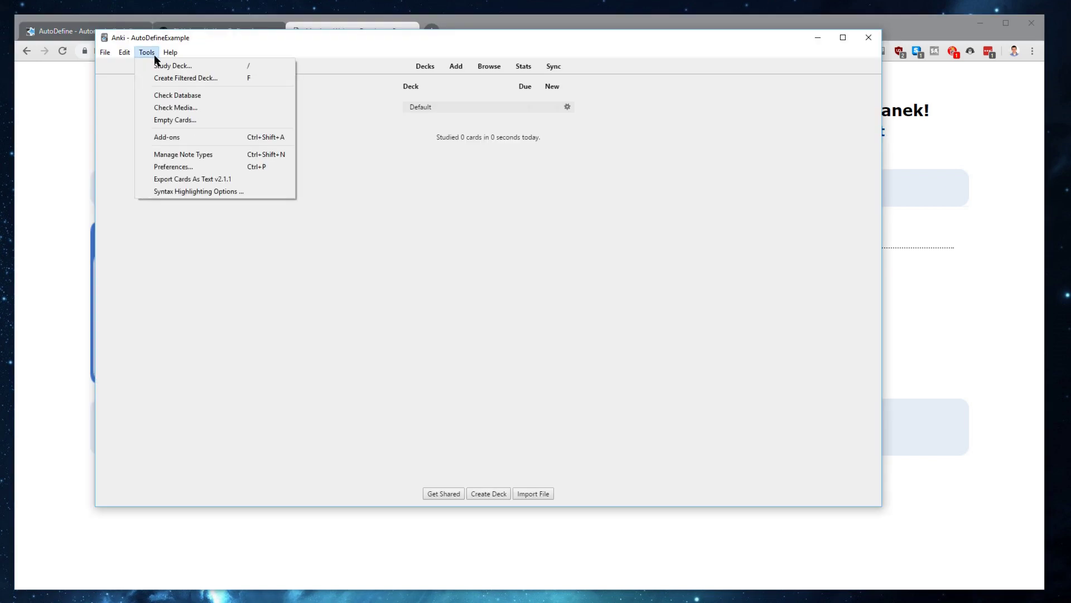
click(187, 137)
click(424, 231)
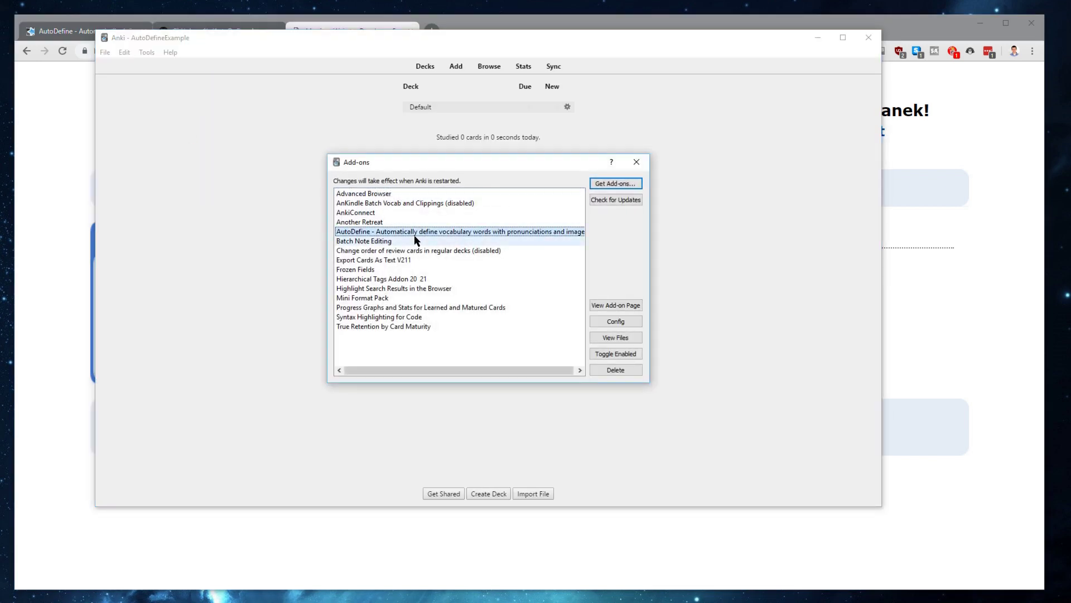
click(616, 322)
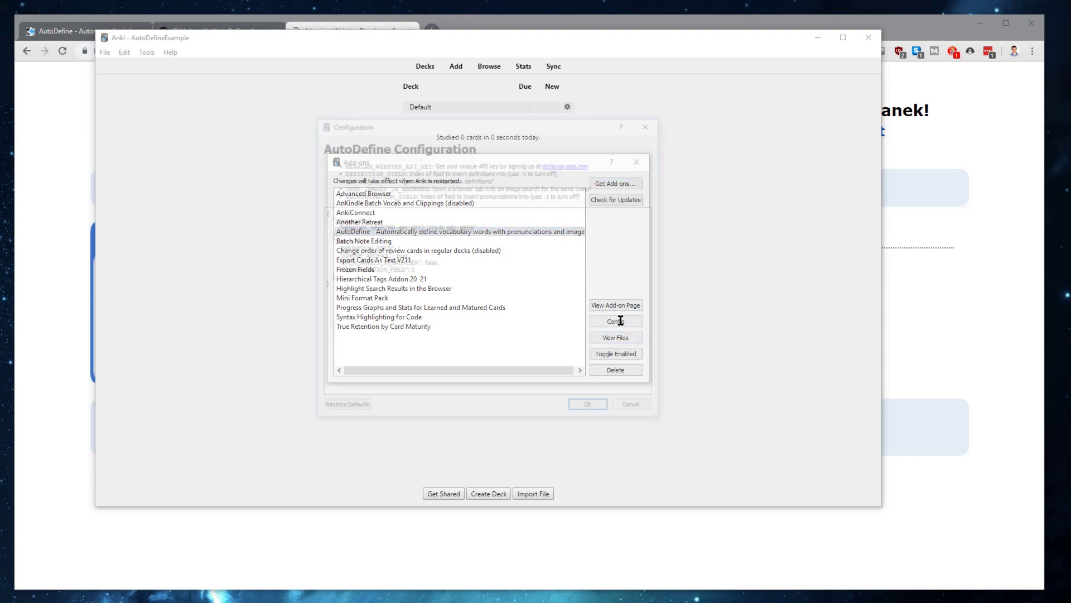
Paste the API key over YOUR_KEY_HERE, save the config, and close the add-ons list
double_click(443, 227)
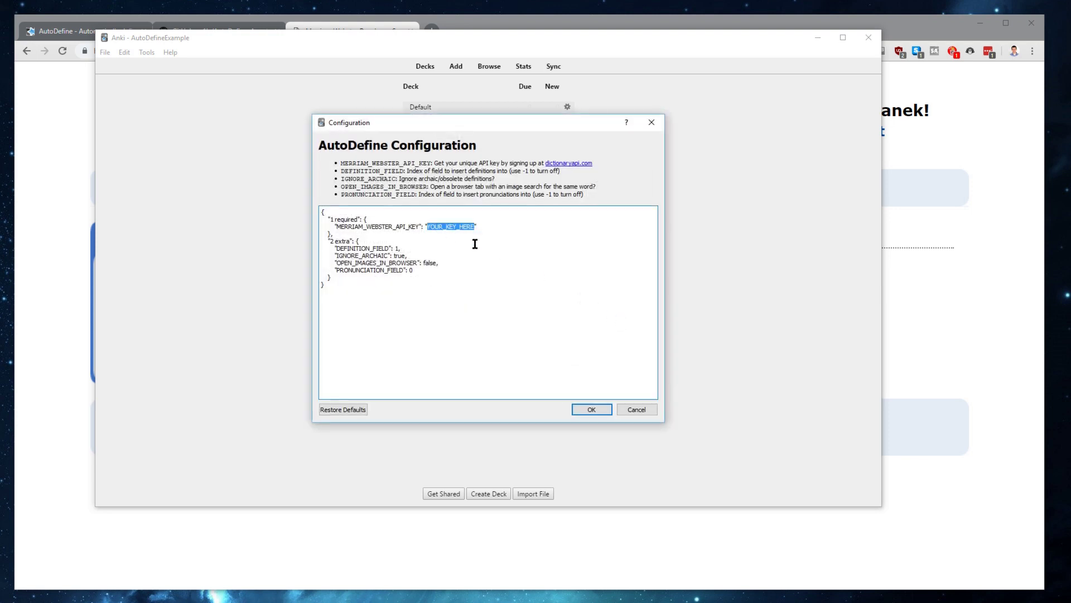
double_click(373, 226)
click(446, 227)
double_click(449, 227)
key(ctrl+v)
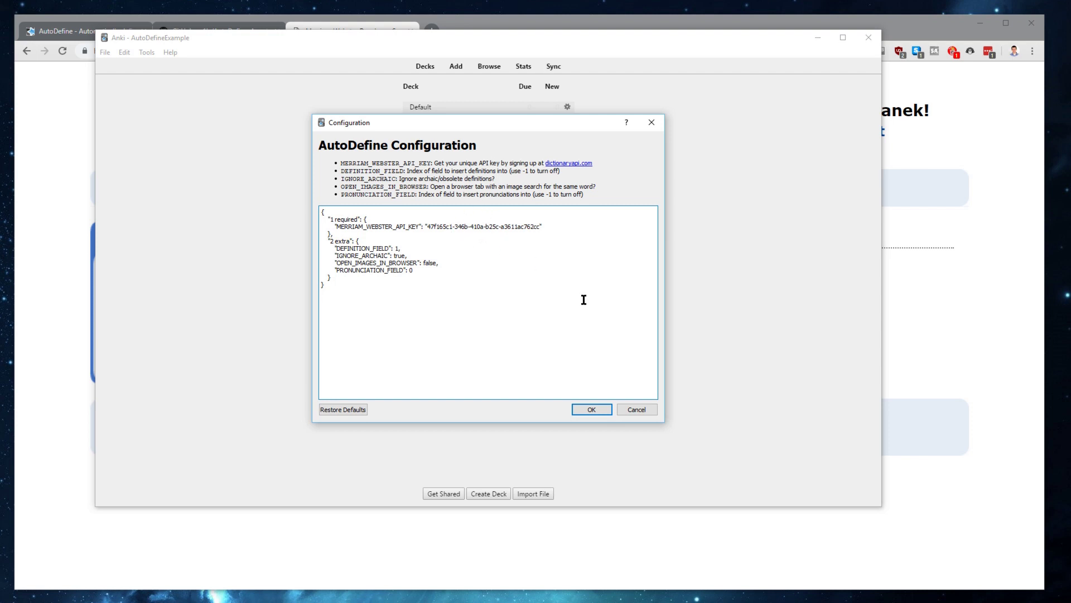
click(588, 408)
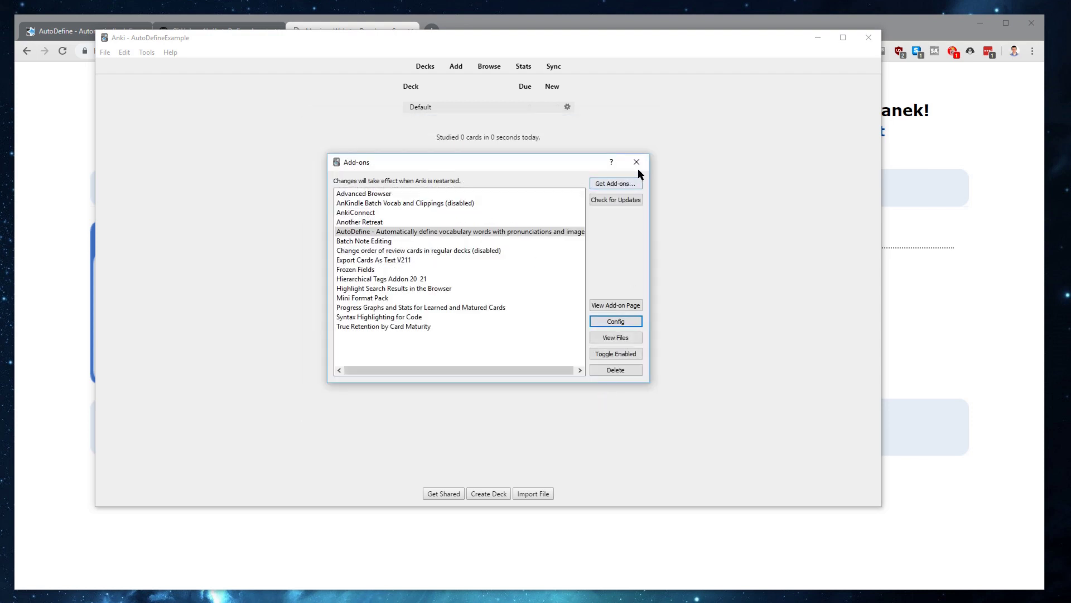
click(637, 162)
Restart Anki into AutoDefineExample and auto-define a new 'basketball' card
click(869, 37)
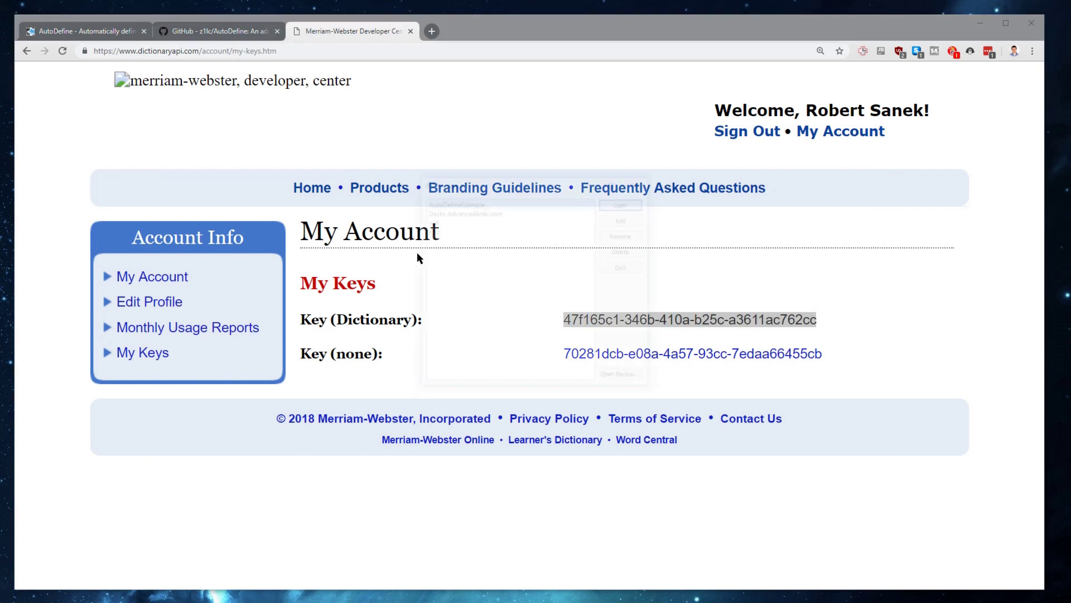
double_click(455, 203)
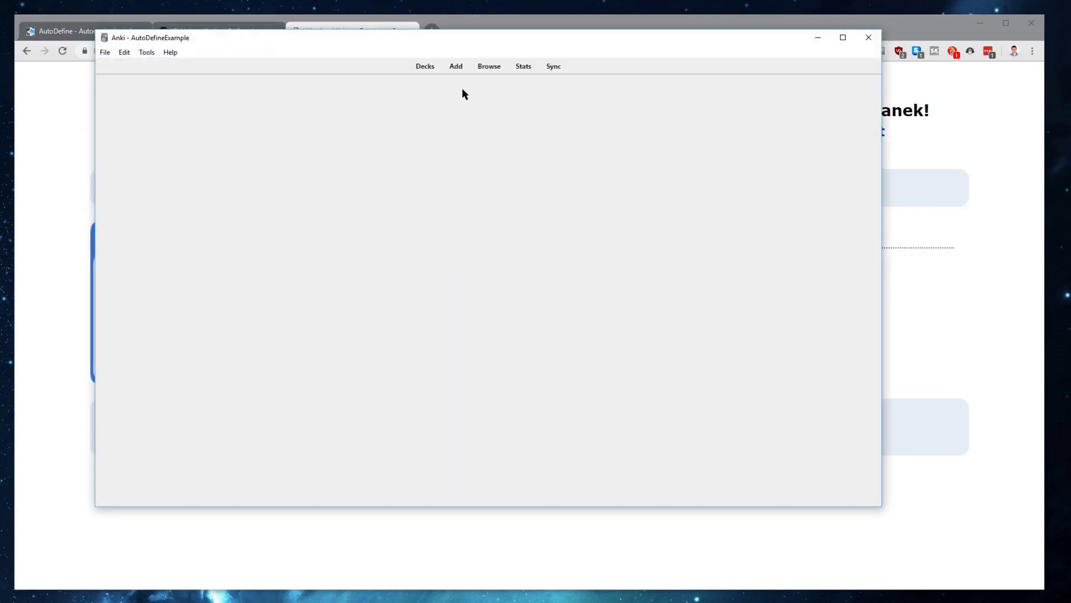
click(456, 69)
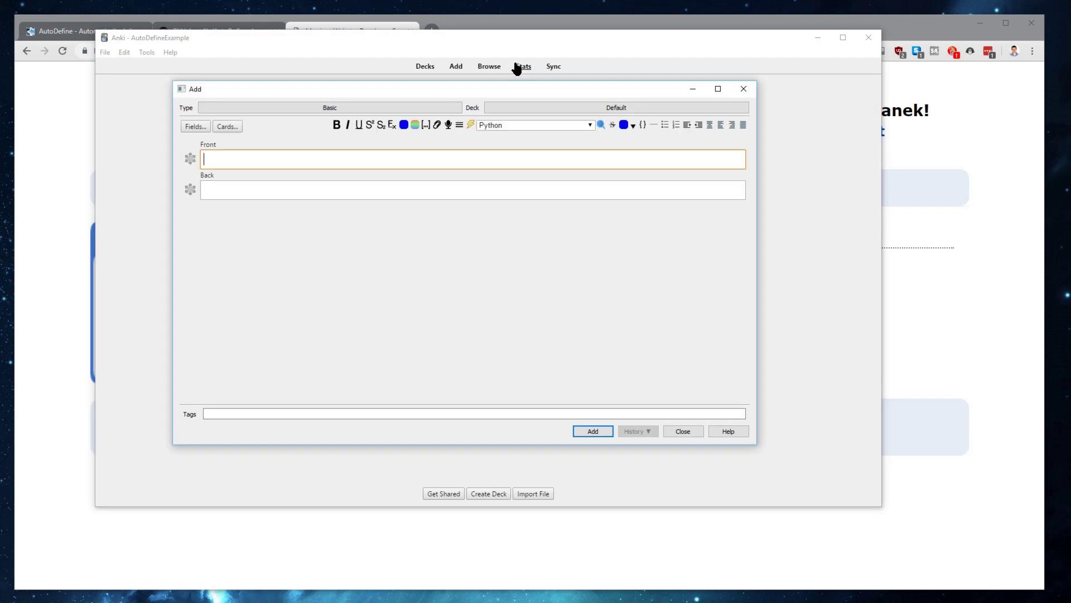
text(basketball)
click(600, 125)
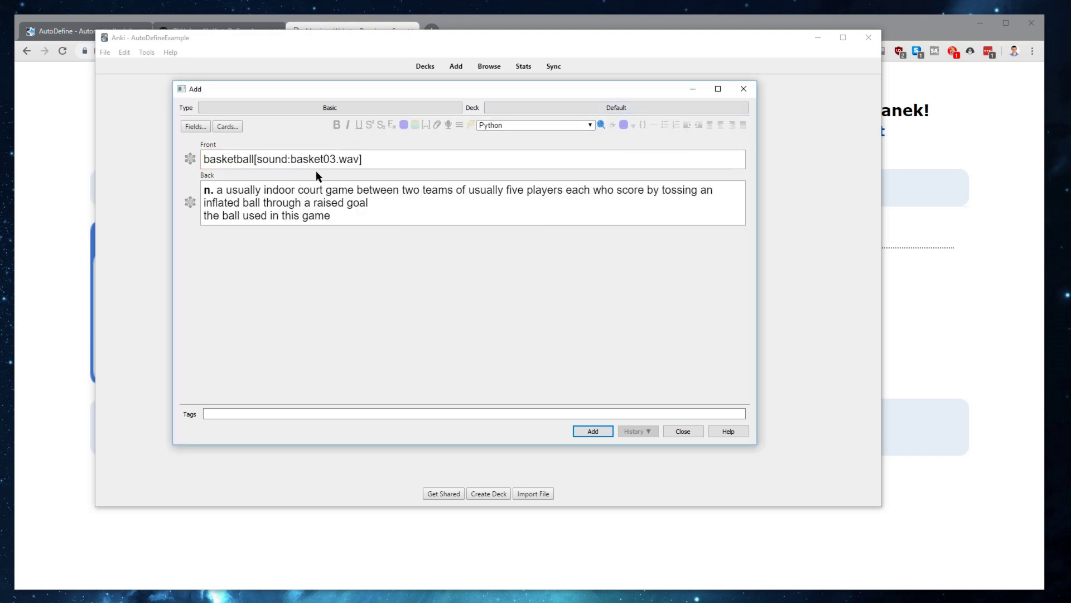
Check the Front sound tag and Back definition, then add the card and close the window
drag(257, 160, 375, 160)
click(379, 160)
drag(357, 219, 205, 188)
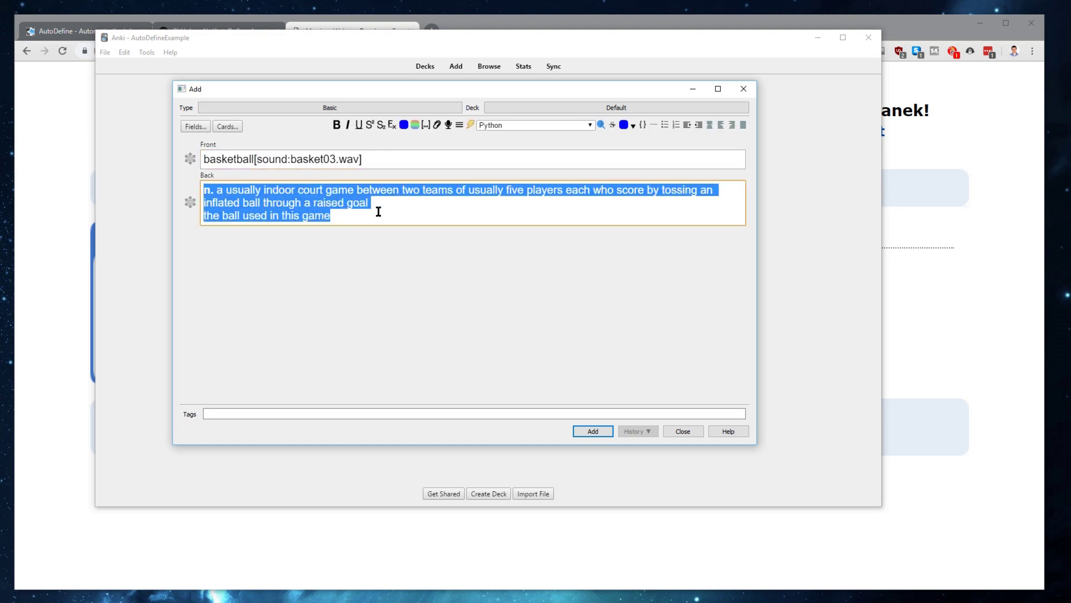
click(596, 431)
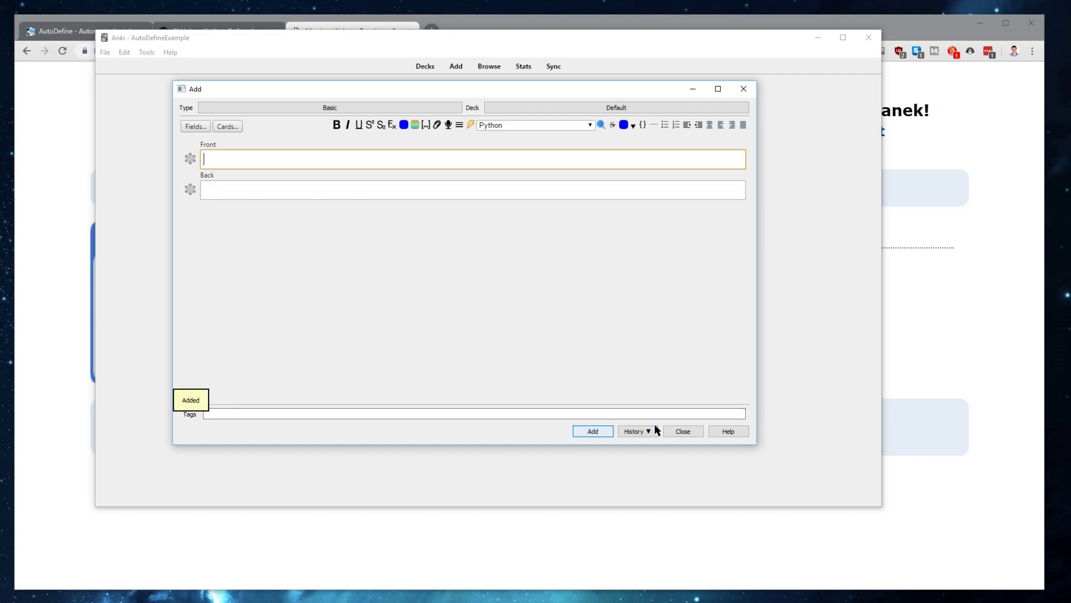
click(683, 432)
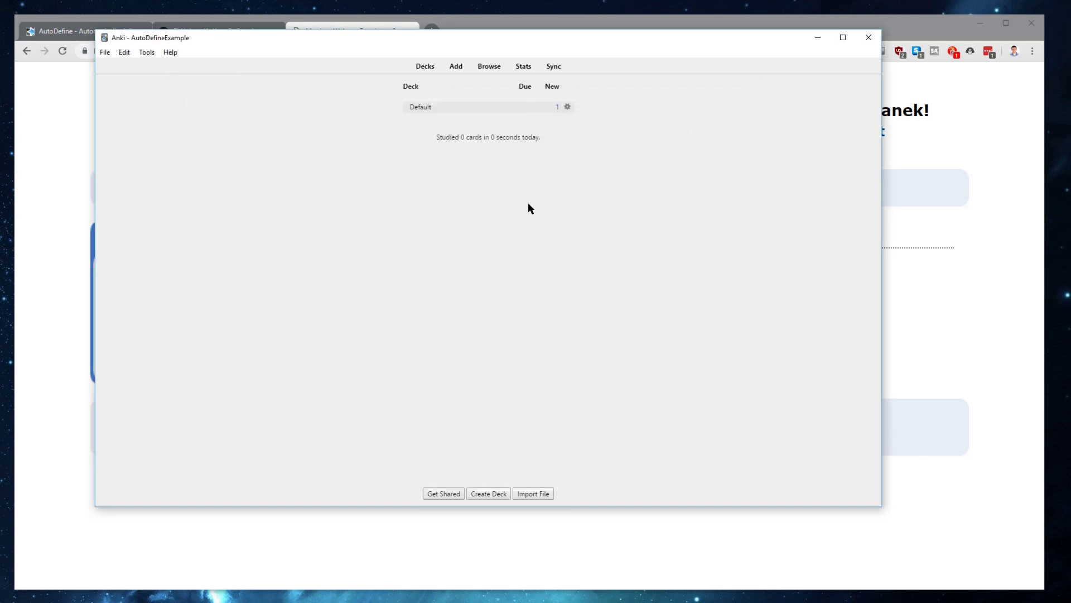
click(490, 67)
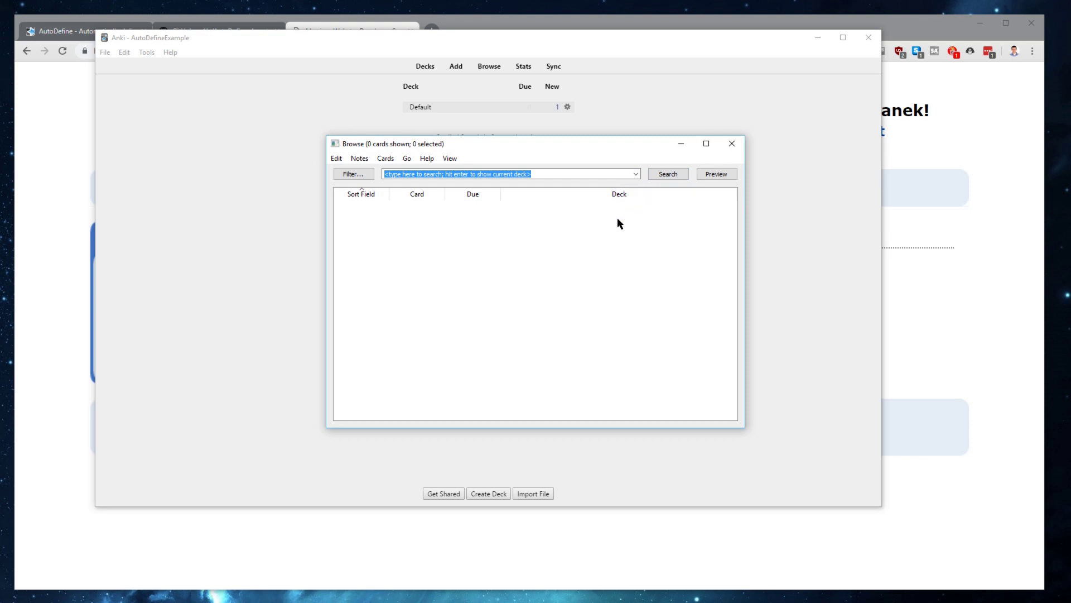
click(714, 174)
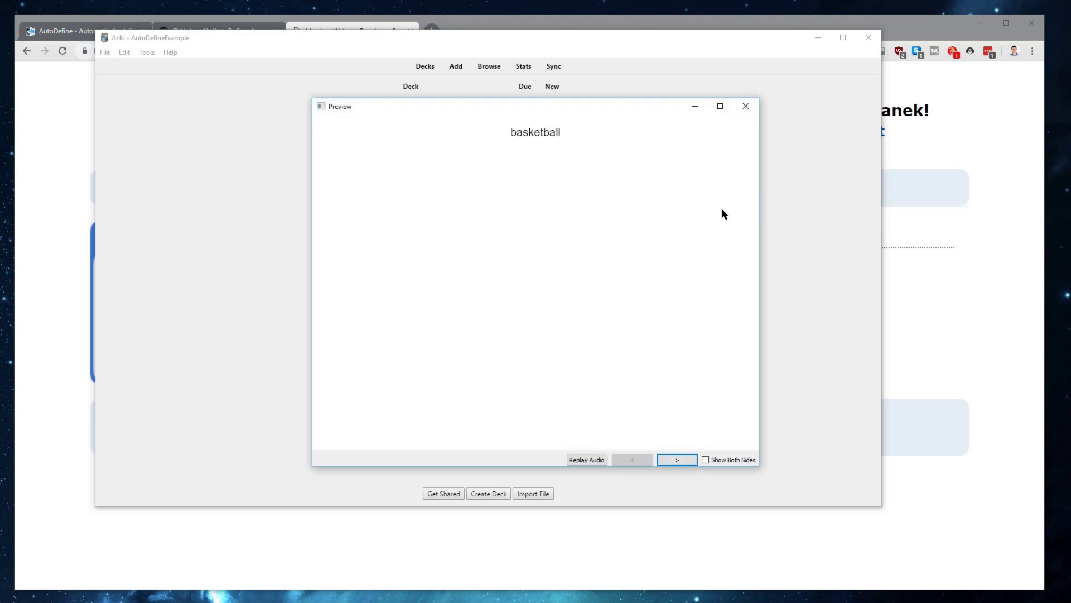
key(Right)
drag(661, 193, 374, 151)
click(373, 151)
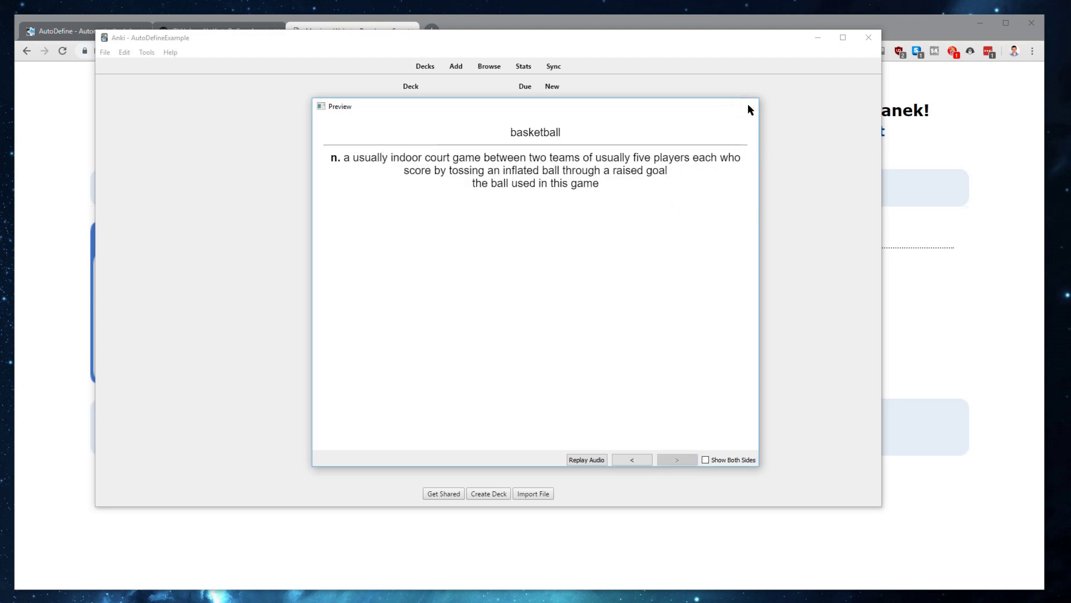
click(749, 107)
click(730, 146)
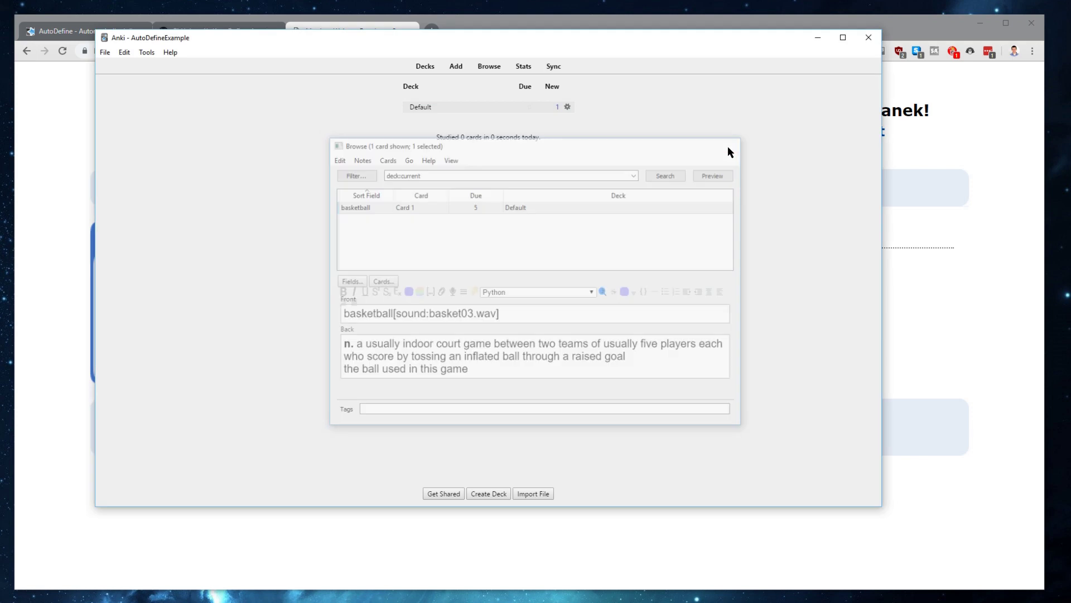
Open the AutoDefine configuration from Tools > Add-ons
click(149, 51)
click(173, 138)
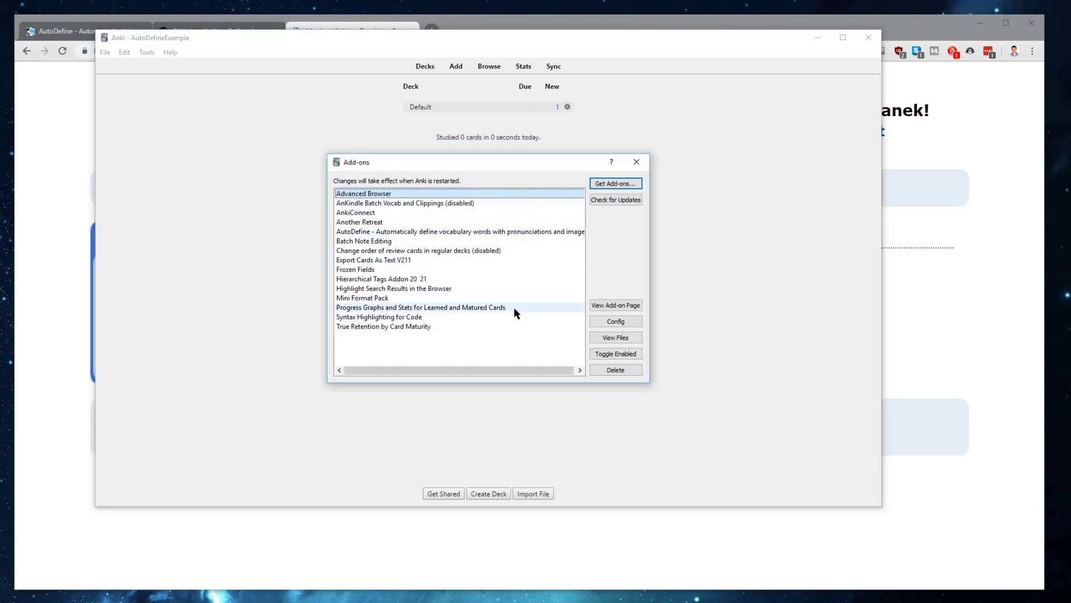
click(428, 232)
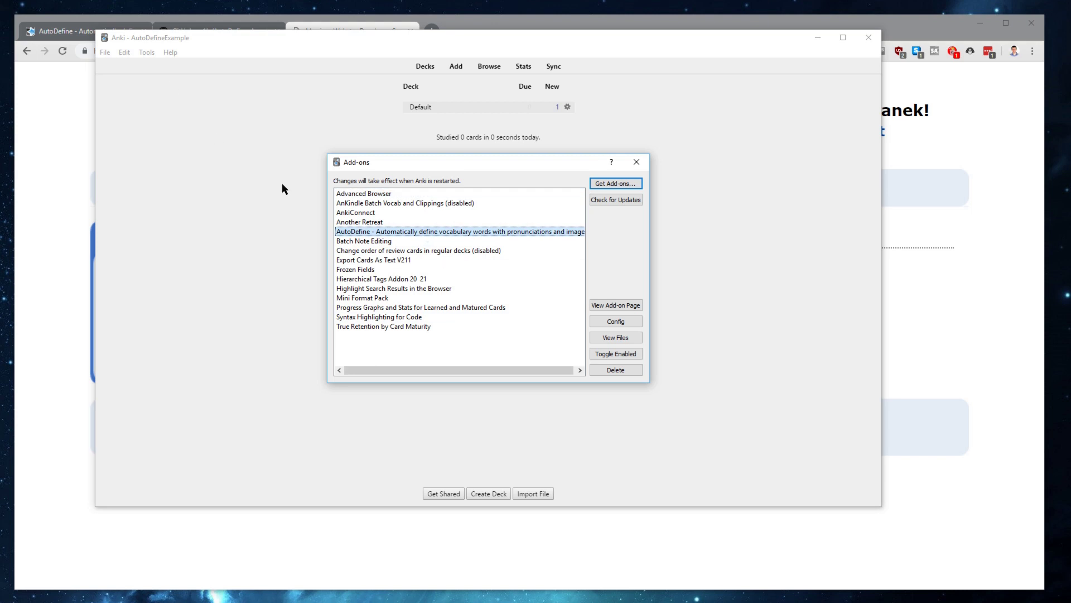
click(599, 320)
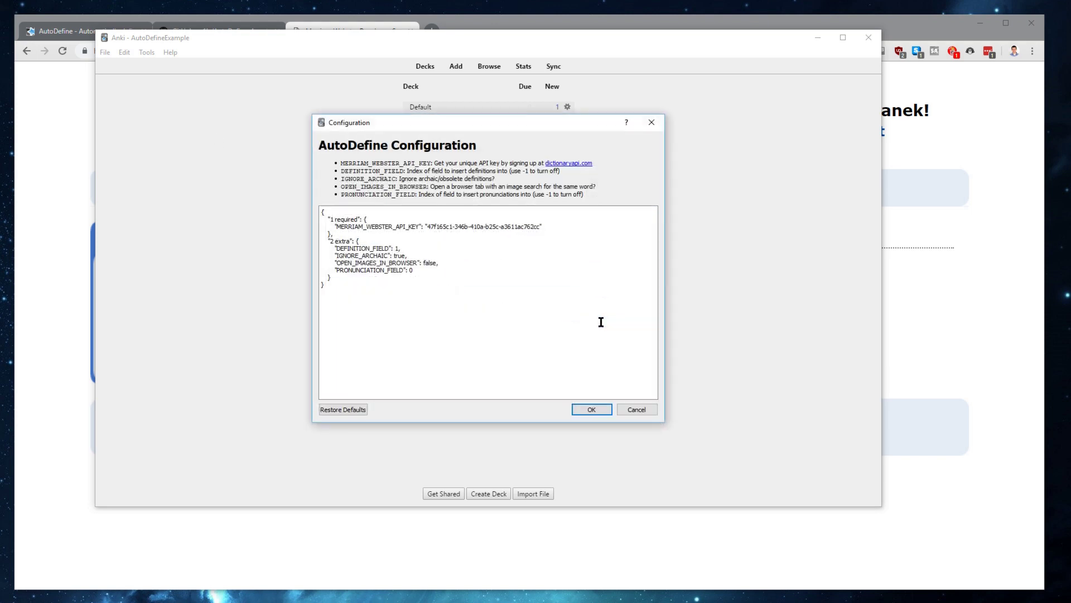
Review the API key, DEFINITION_FIELD and PRONUNCIATION_FIELD entries in the config
drag(349, 278, 299, 248)
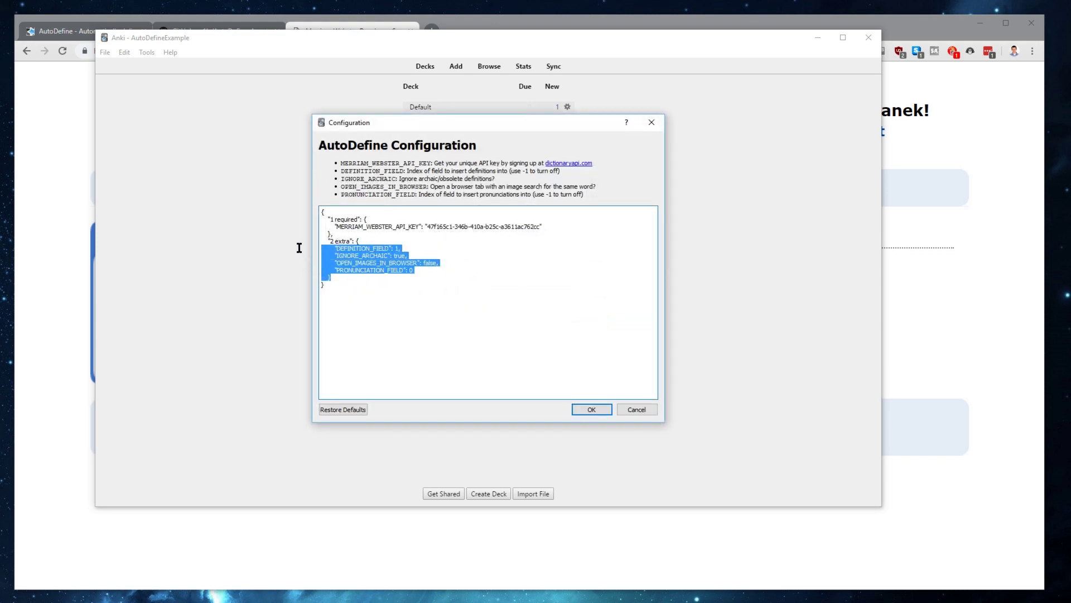
double_click(385, 227)
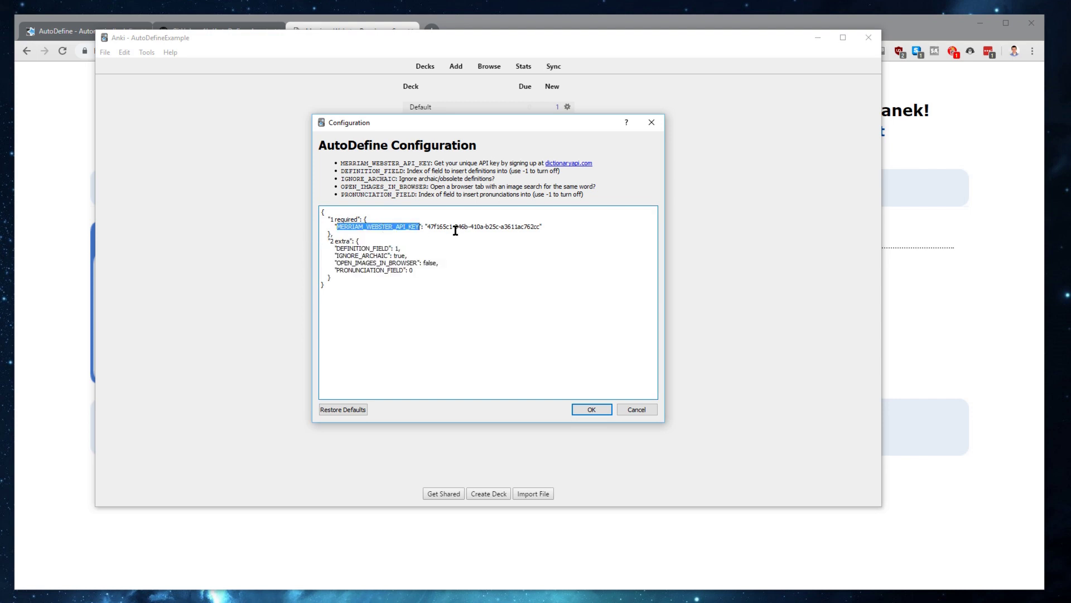
click(432, 249)
double_click(359, 249)
double_click(362, 248)
click(454, 251)
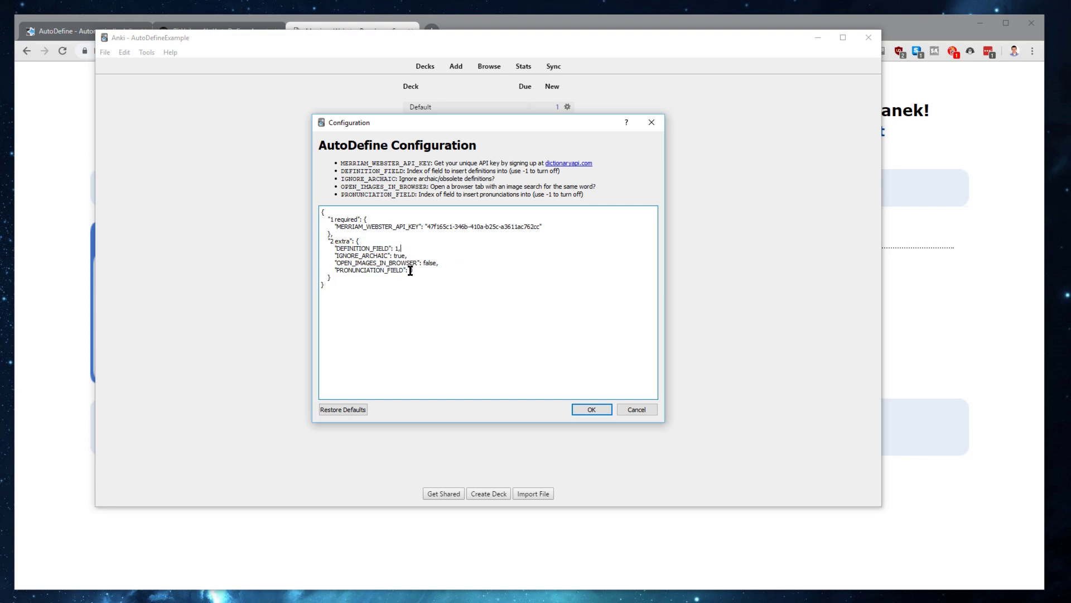
double_click(390, 270)
double_click(370, 248)
click(426, 271)
Set DEFINITION_FIELD to -1 and PRONUNCIATION_FIELD to 1
double_click(367, 249)
click(393, 247)
key(BackSpace)
text(-1,)
click(419, 271)
key(BackSpace)
double_click(350, 251)
double_click(374, 270)
click(459, 271)
Change OPEN_IMAGES_IN_BROWSER from false to true and save the configuration
double_click(359, 264)
double_click(428, 264)
text(true)
click(591, 409)
Restart Anki into AutoDefineExample, enter 'basketball' on a new card, and auto-define from the Back field
click(636, 162)
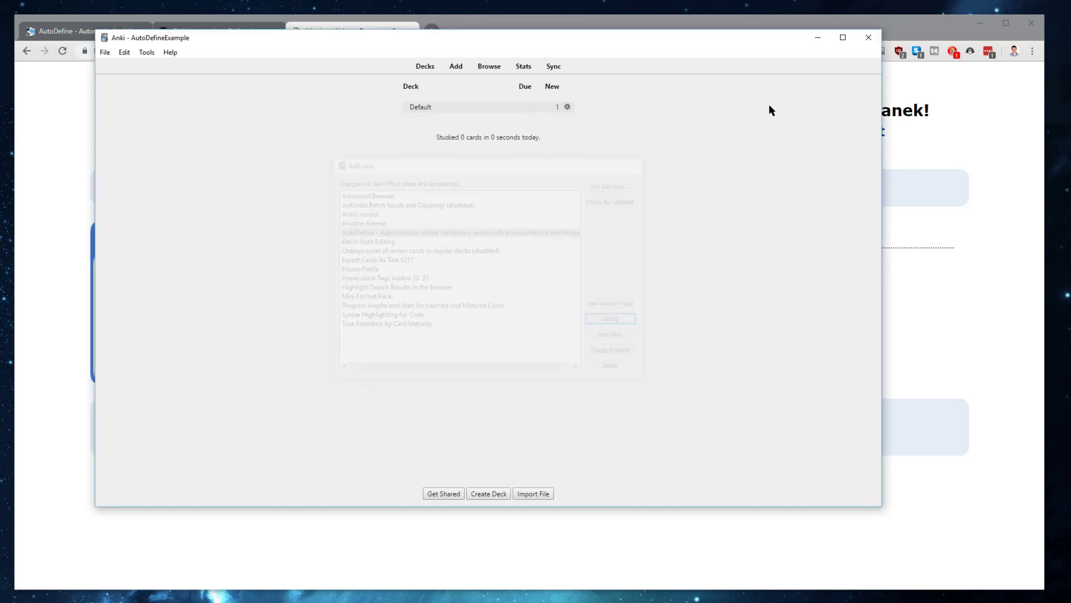
click(869, 37)
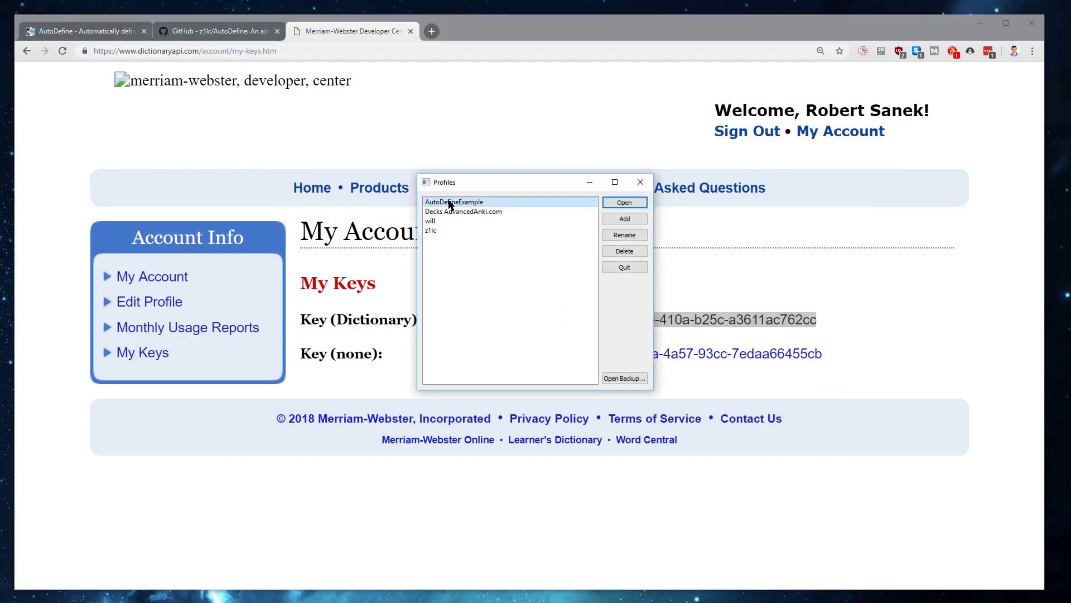
double_click(449, 202)
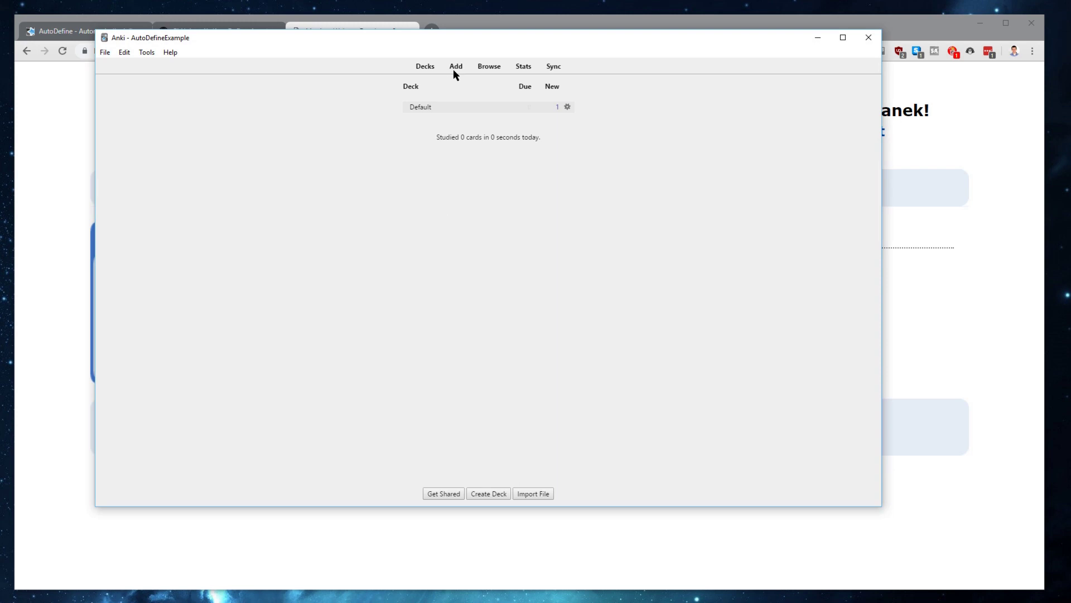
click(454, 68)
text(basketbal)
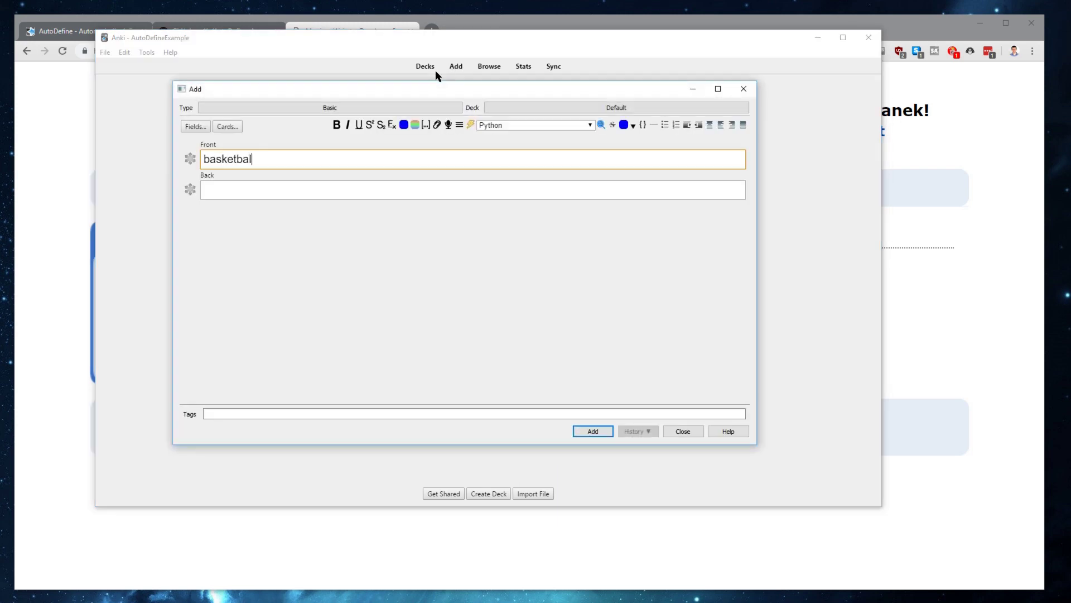
text(l)
click(322, 185)
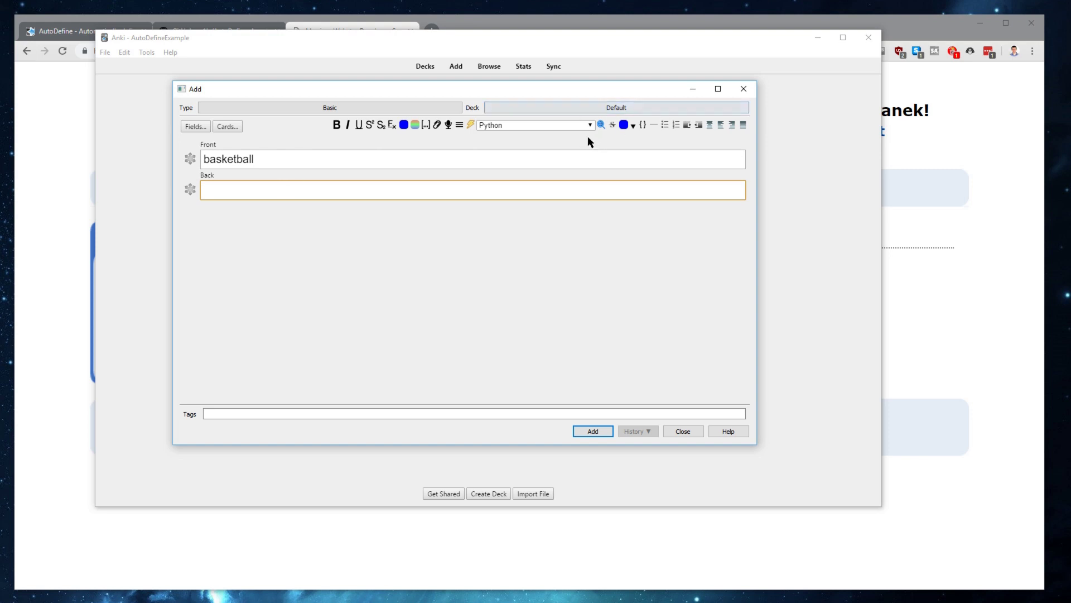
click(602, 125)
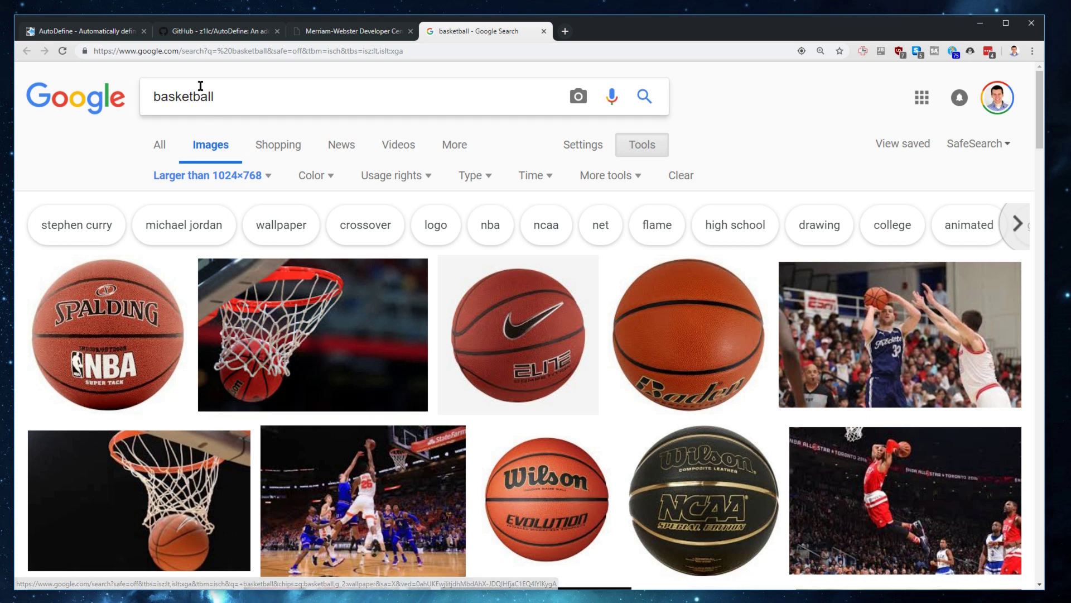
Copy the basketball-hoop photo from the Google Images results and return to Anki's Add window
click(346, 342)
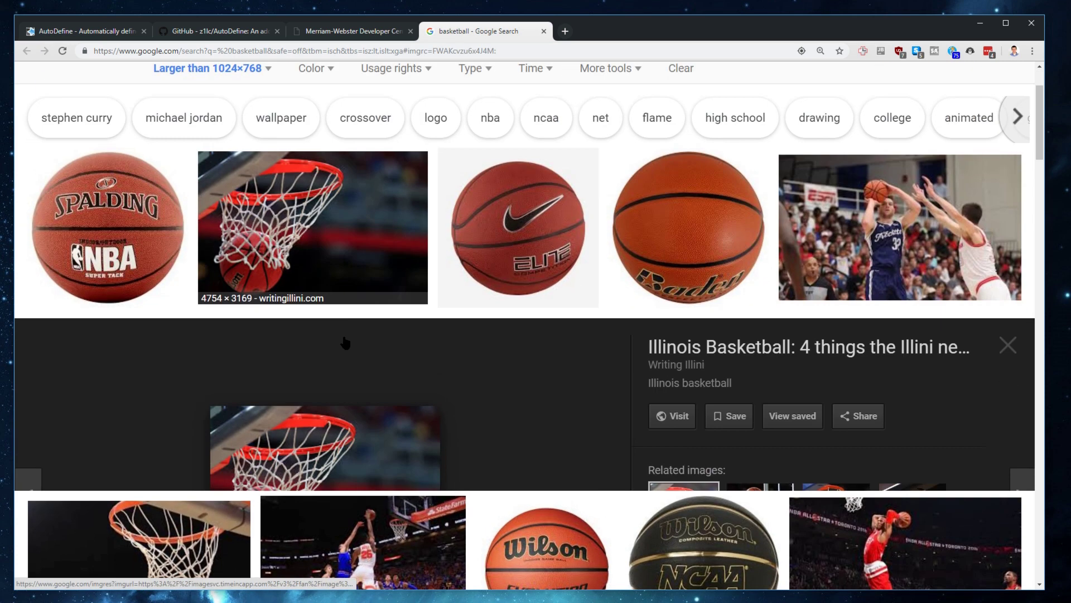
right_click(372, 336)
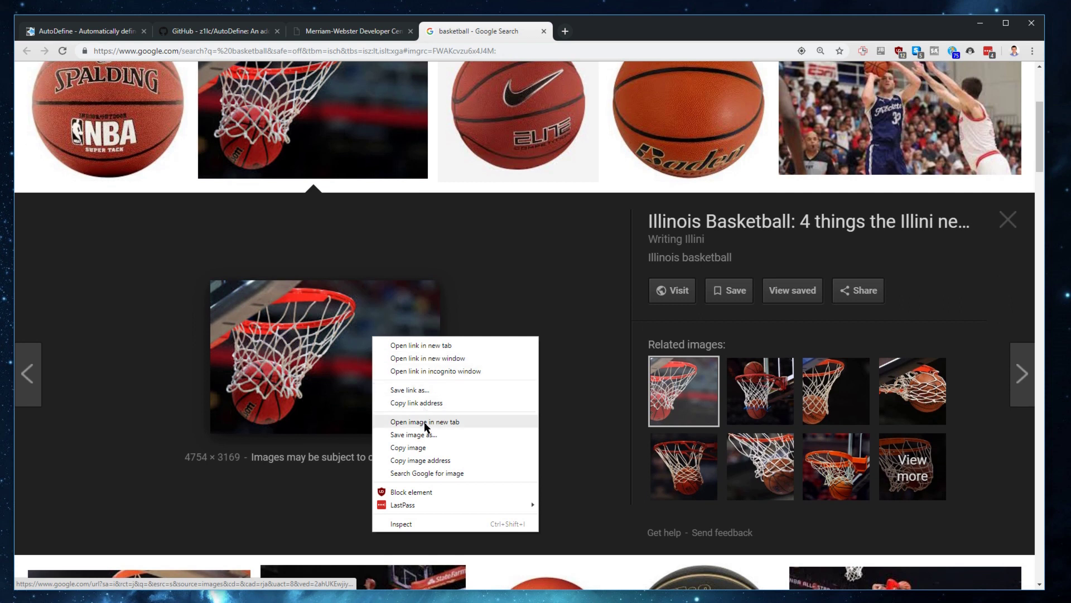
click(420, 447)
key(alt+Tab)
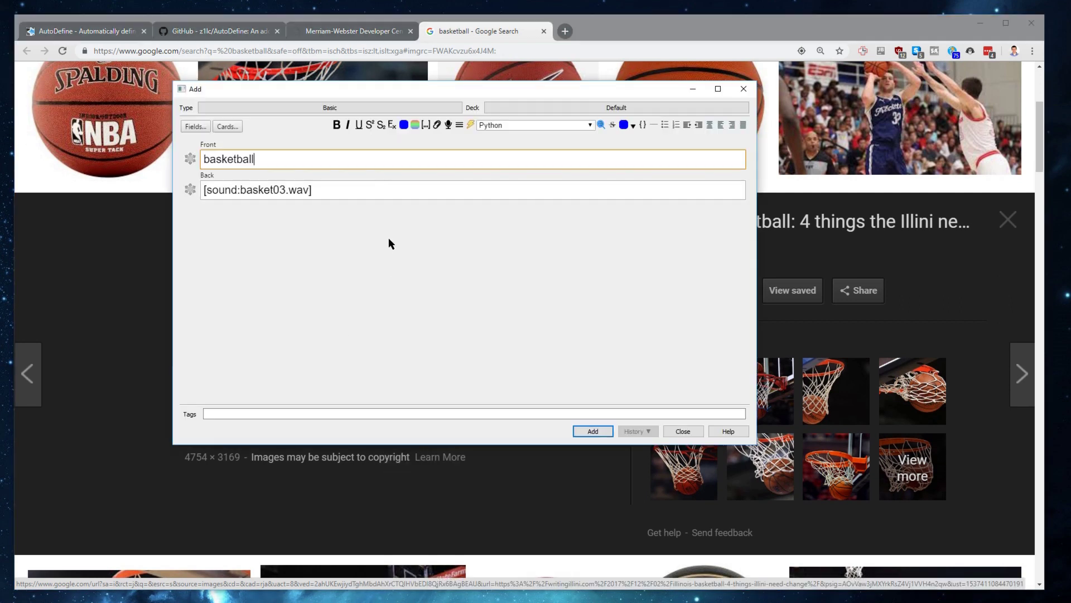
Paste the hoop photo on a new line under the sound tag in the Back field, then add the card
click(346, 192)
drag(347, 191, 199, 186)
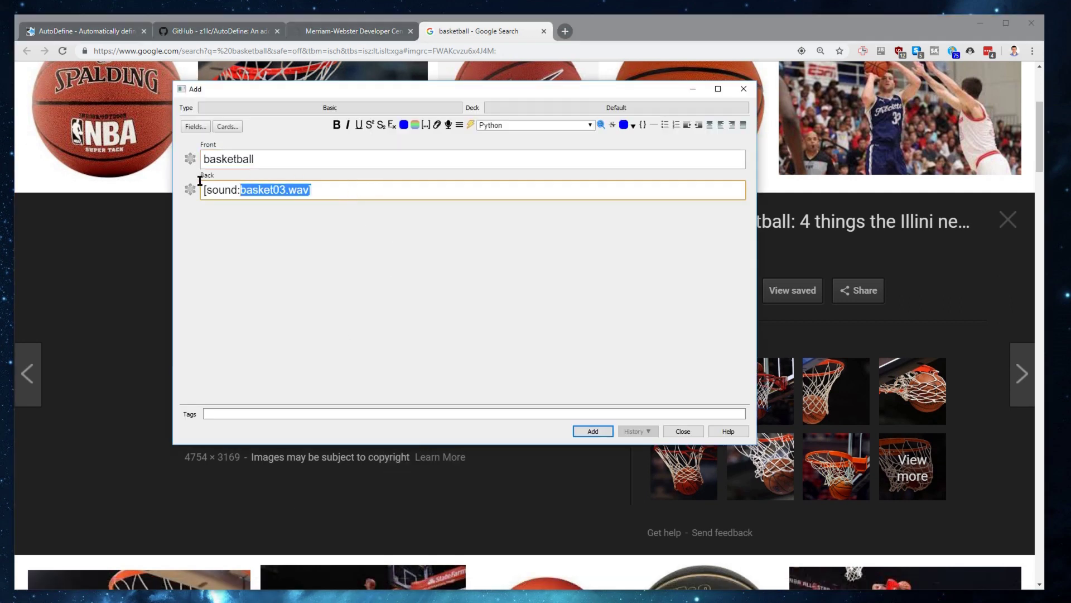
click(330, 193)
key(Return)
key(ctrl+v)
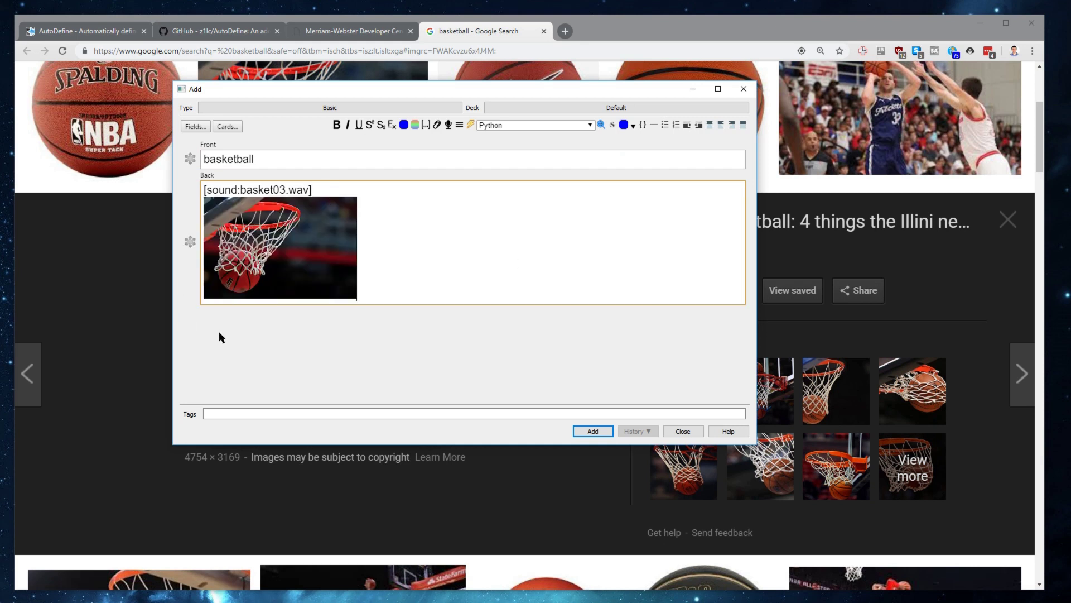
click(577, 433)
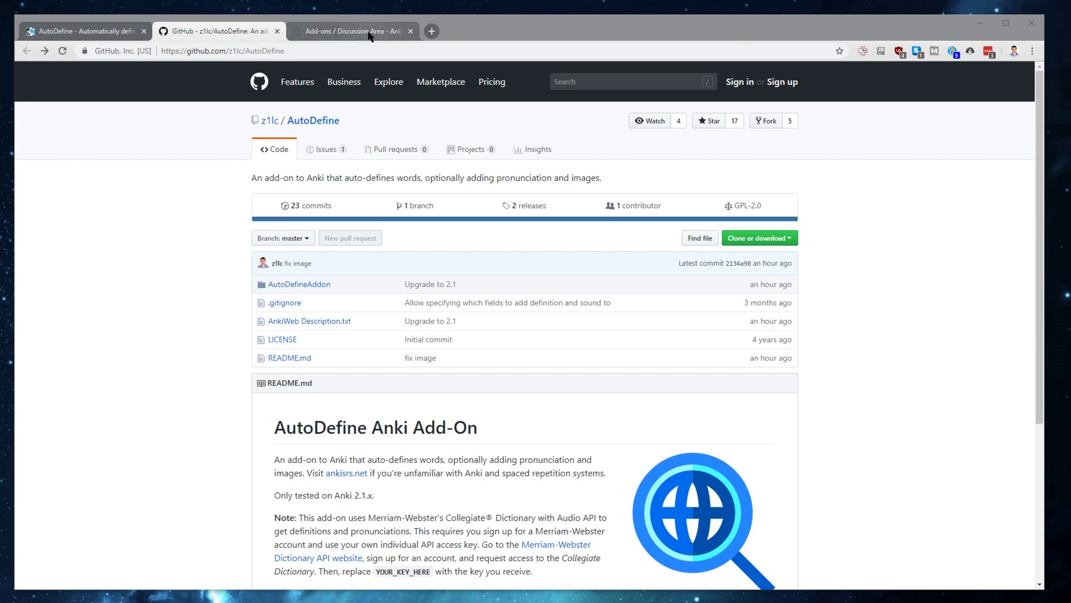
Check the Anki Support add-ons discussion, then open the AutoDefine repository's Issues list on GitHub
click(351, 31)
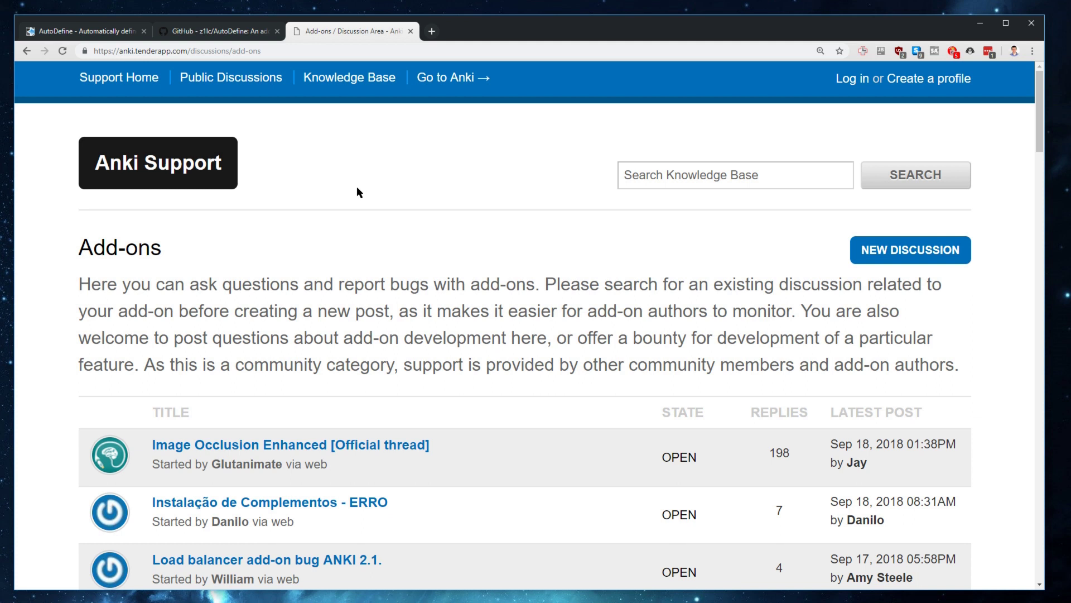
click(218, 31)
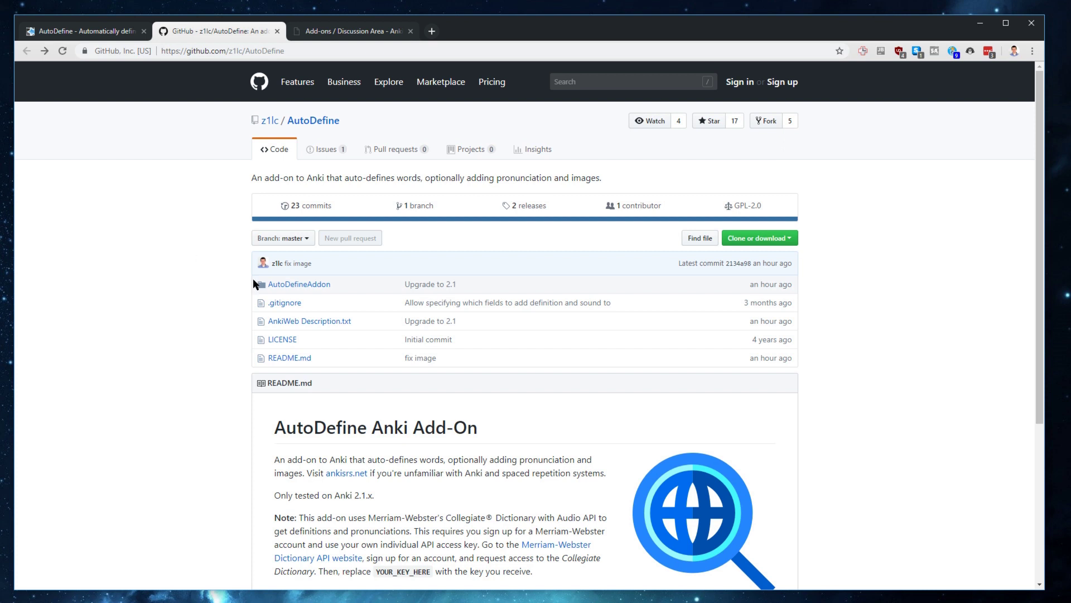
click(330, 149)
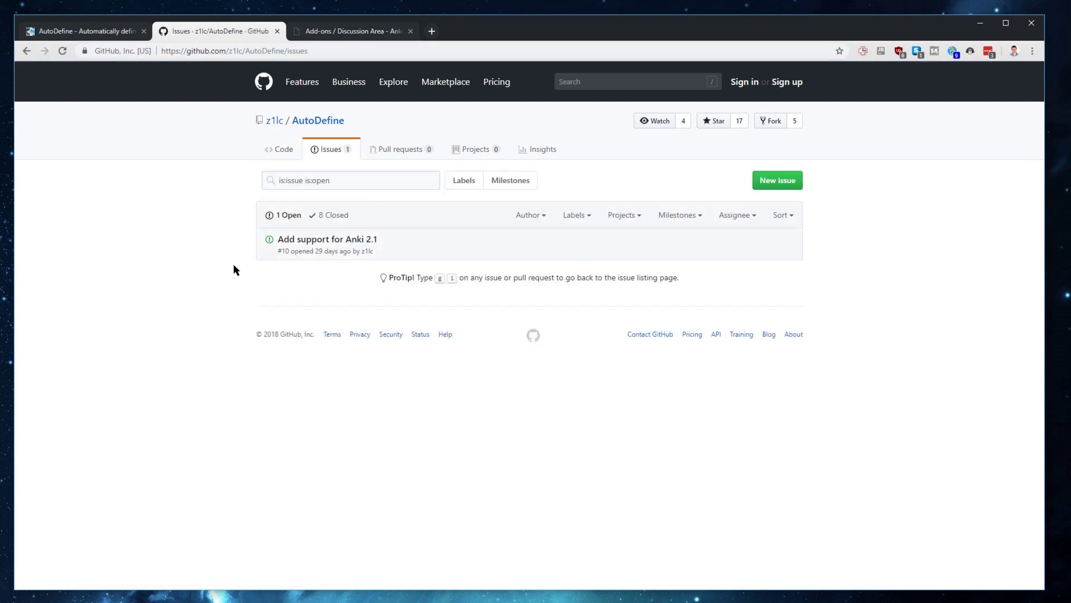